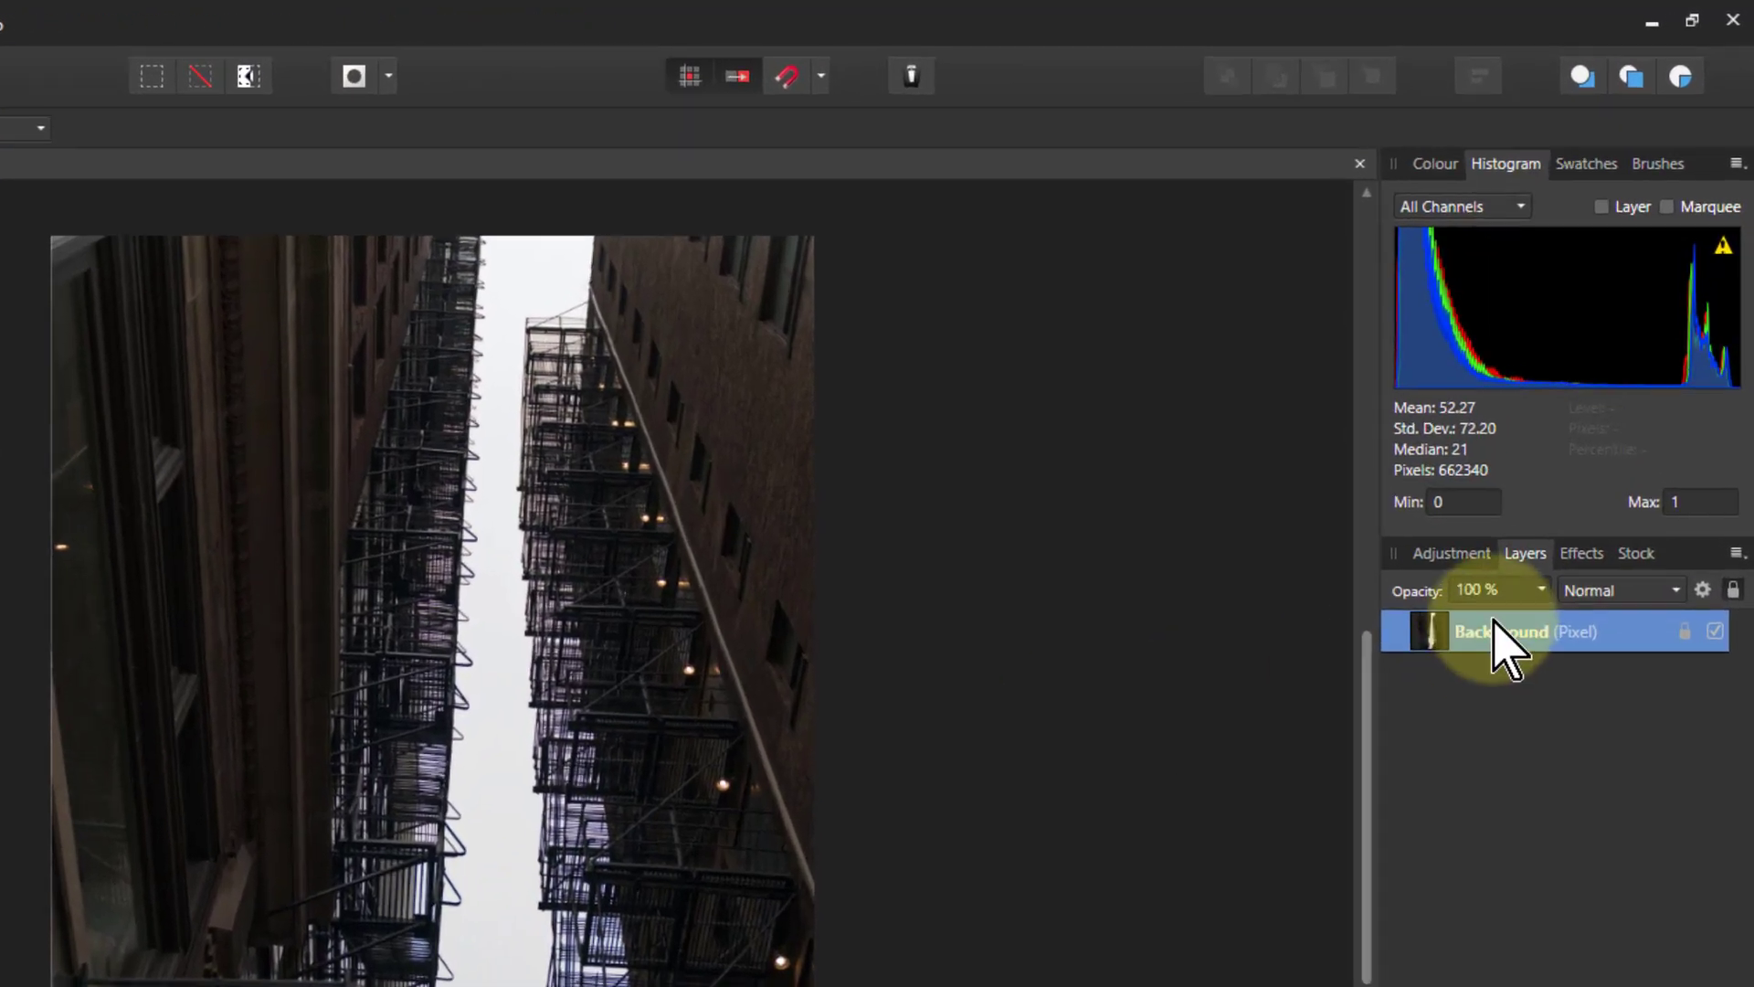
- Bring up the Adjustments menu from the Layers panel for the dark alley photo
{"action": "mouse_move", "coordinate": [1596, 209]}
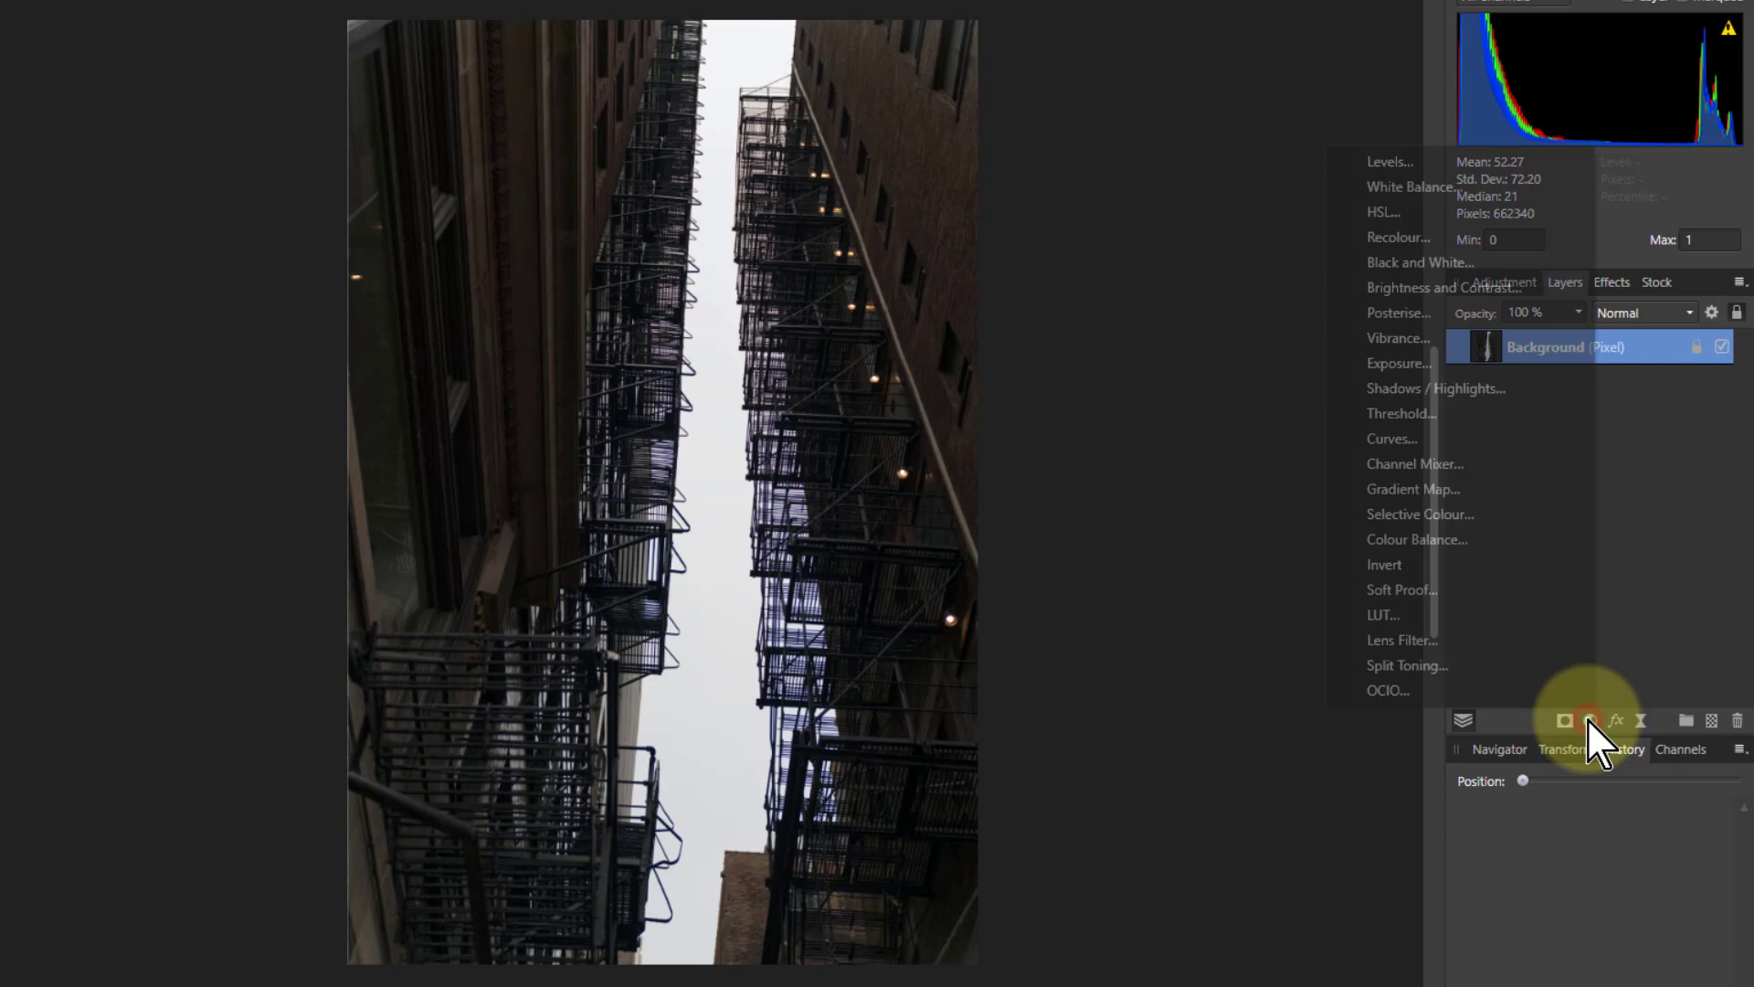
- Add a Curves adjustment and bend its diagonal upward to brighten the whole photo
{"action": "left_click", "coordinate": [1389, 438]}
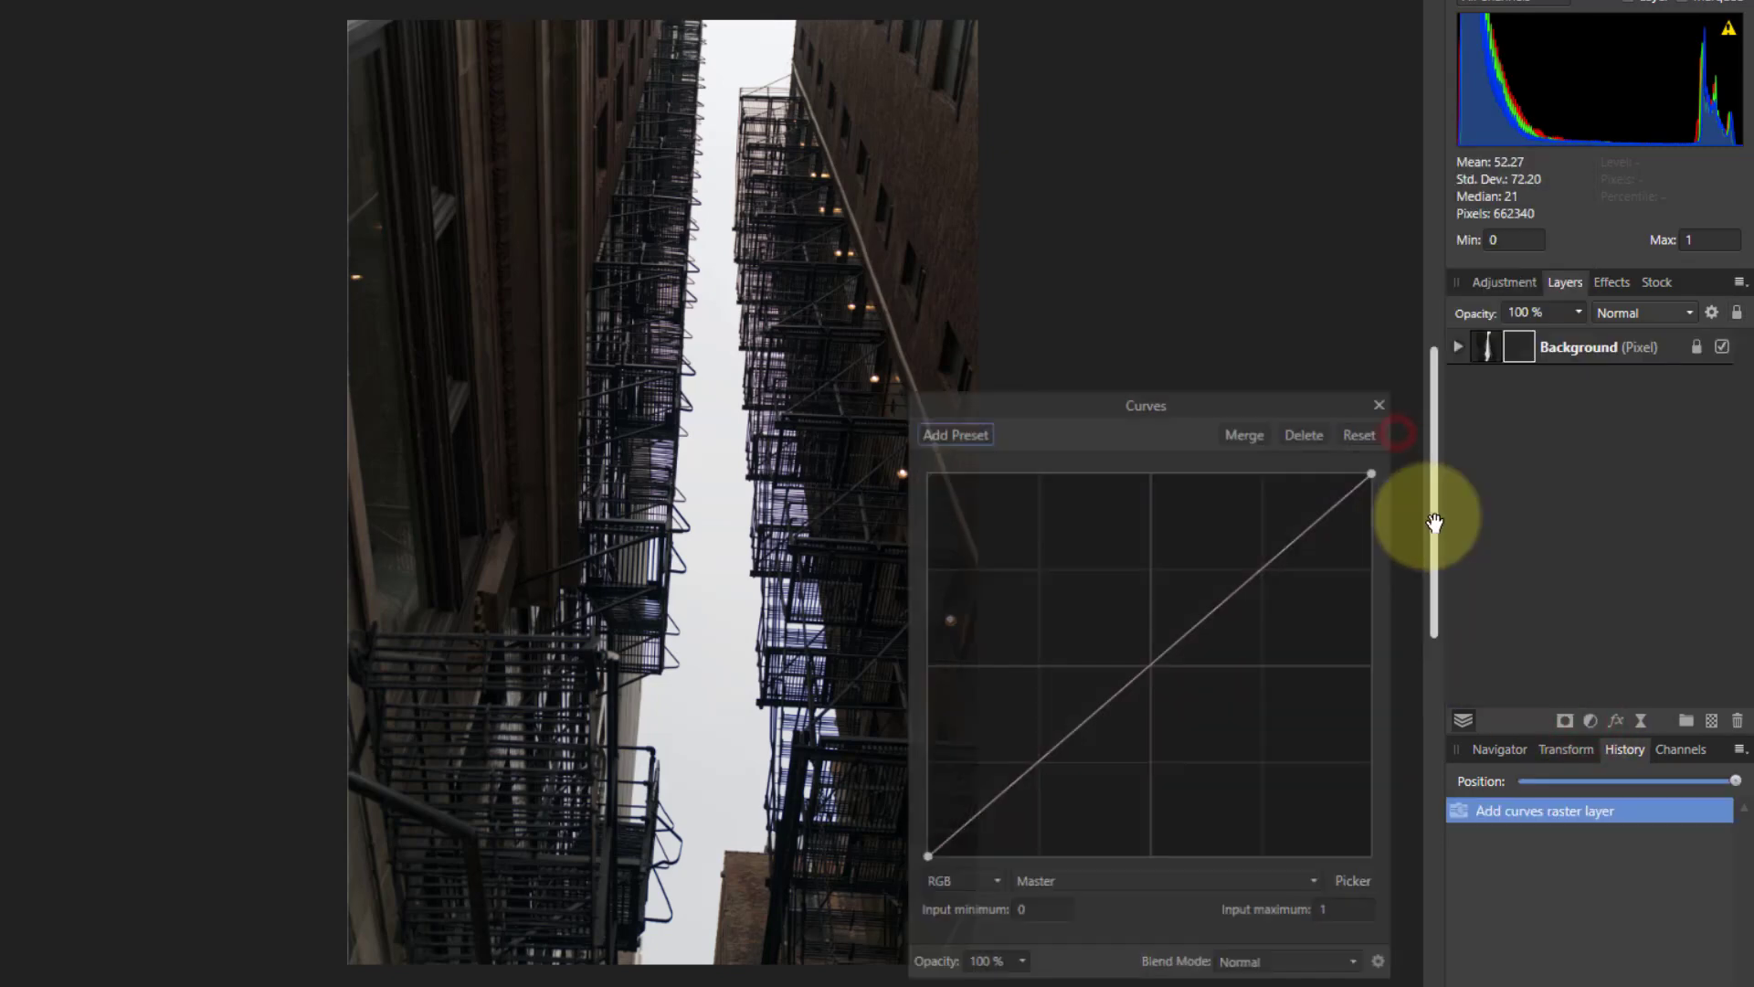
{"action": "left_click_drag", "start_coordinate": [1178, 640], "coordinate": [1078, 624]}
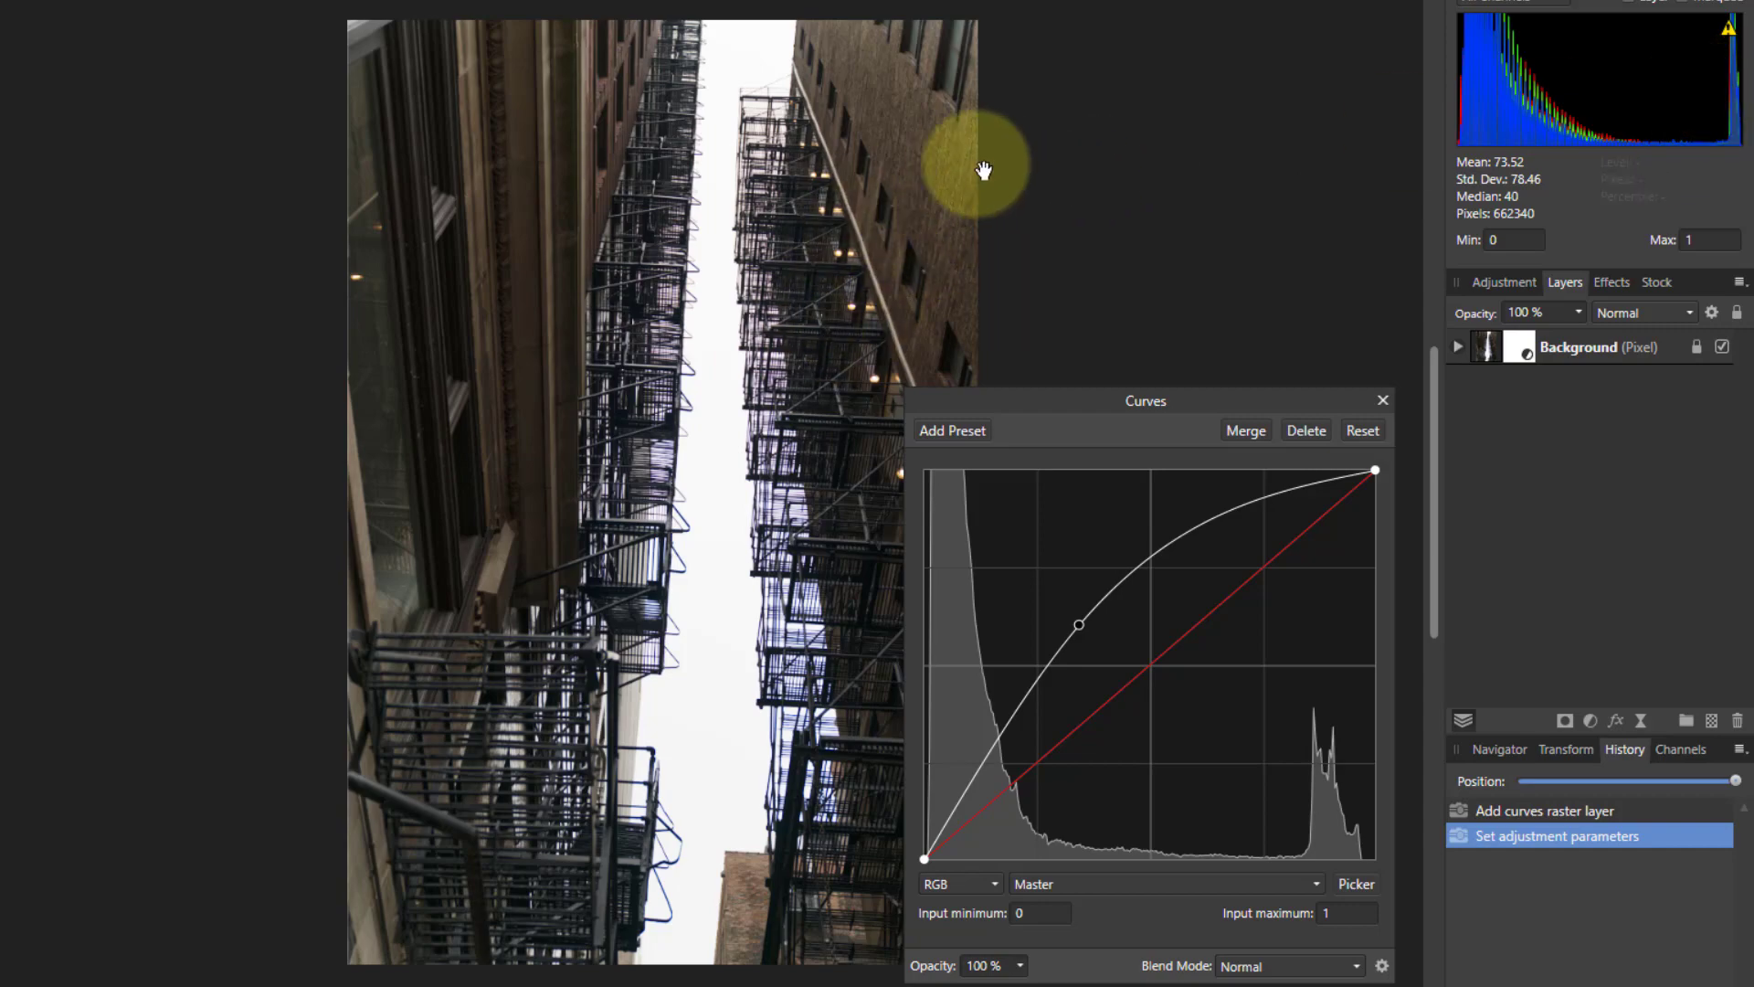
{"action": "scroll", "coordinate": [666, 109], "scroll_direction": "up", "scroll_amount": 5}
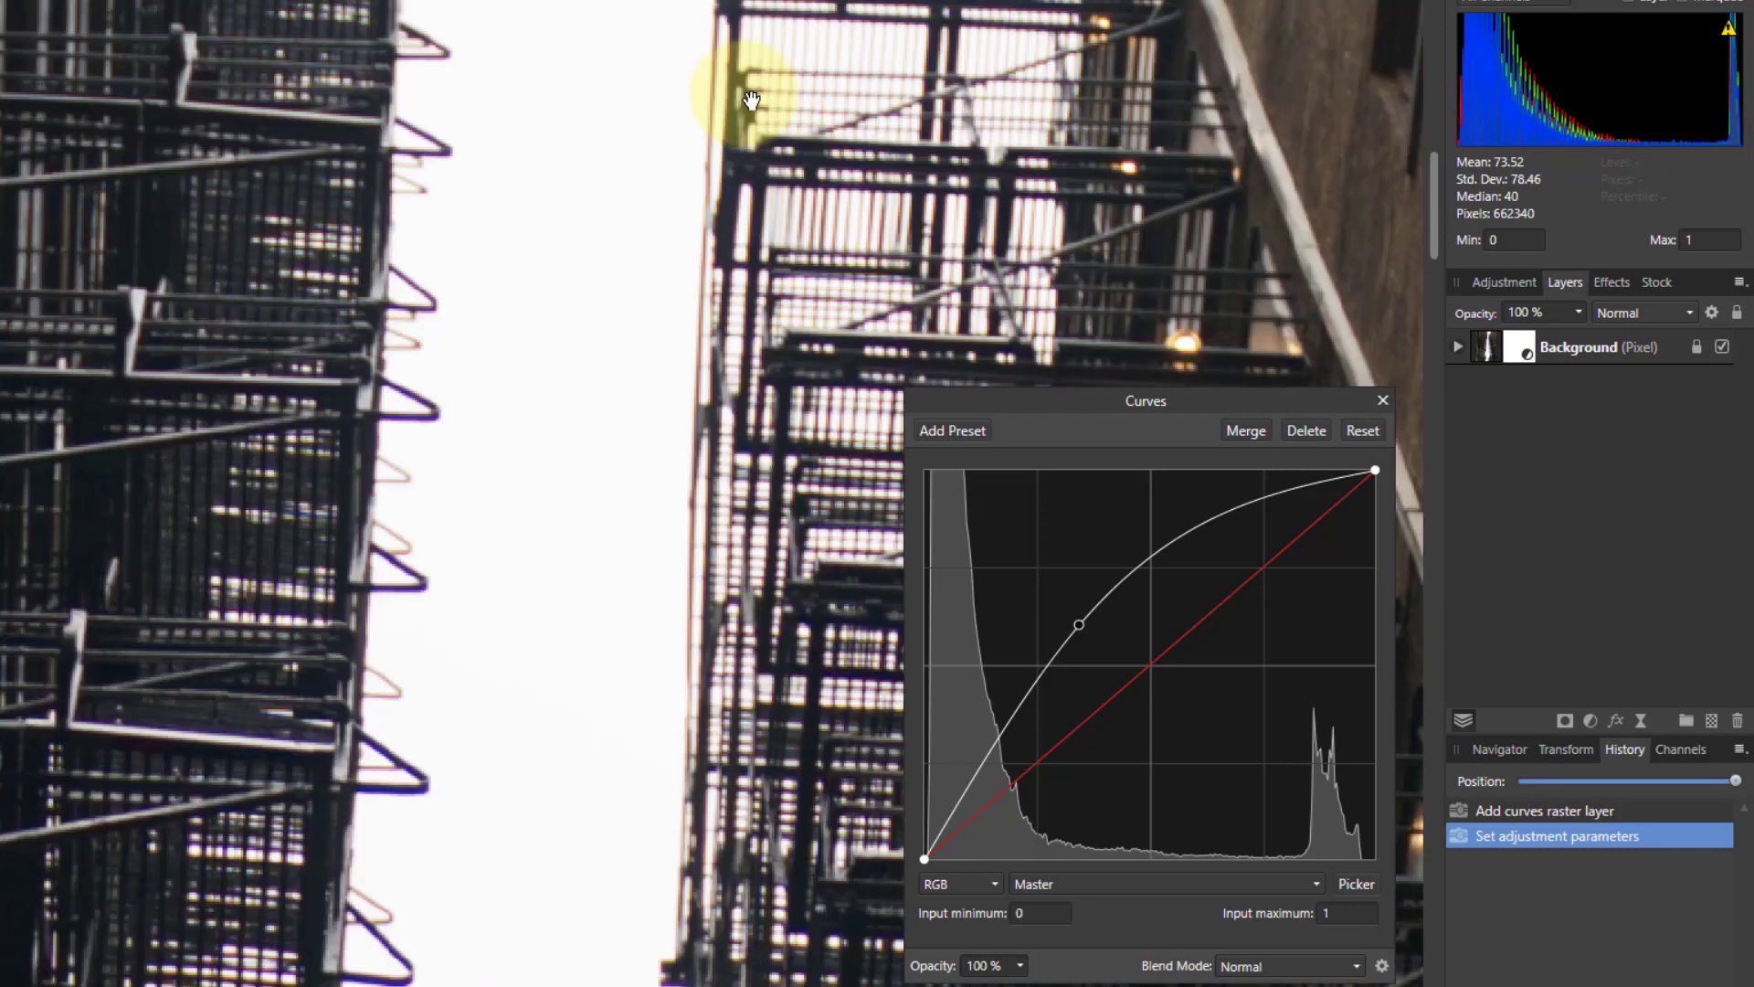
{"action": "scroll", "coordinate": [751, 99], "scroll_direction": "up", "scroll_amount": 2}
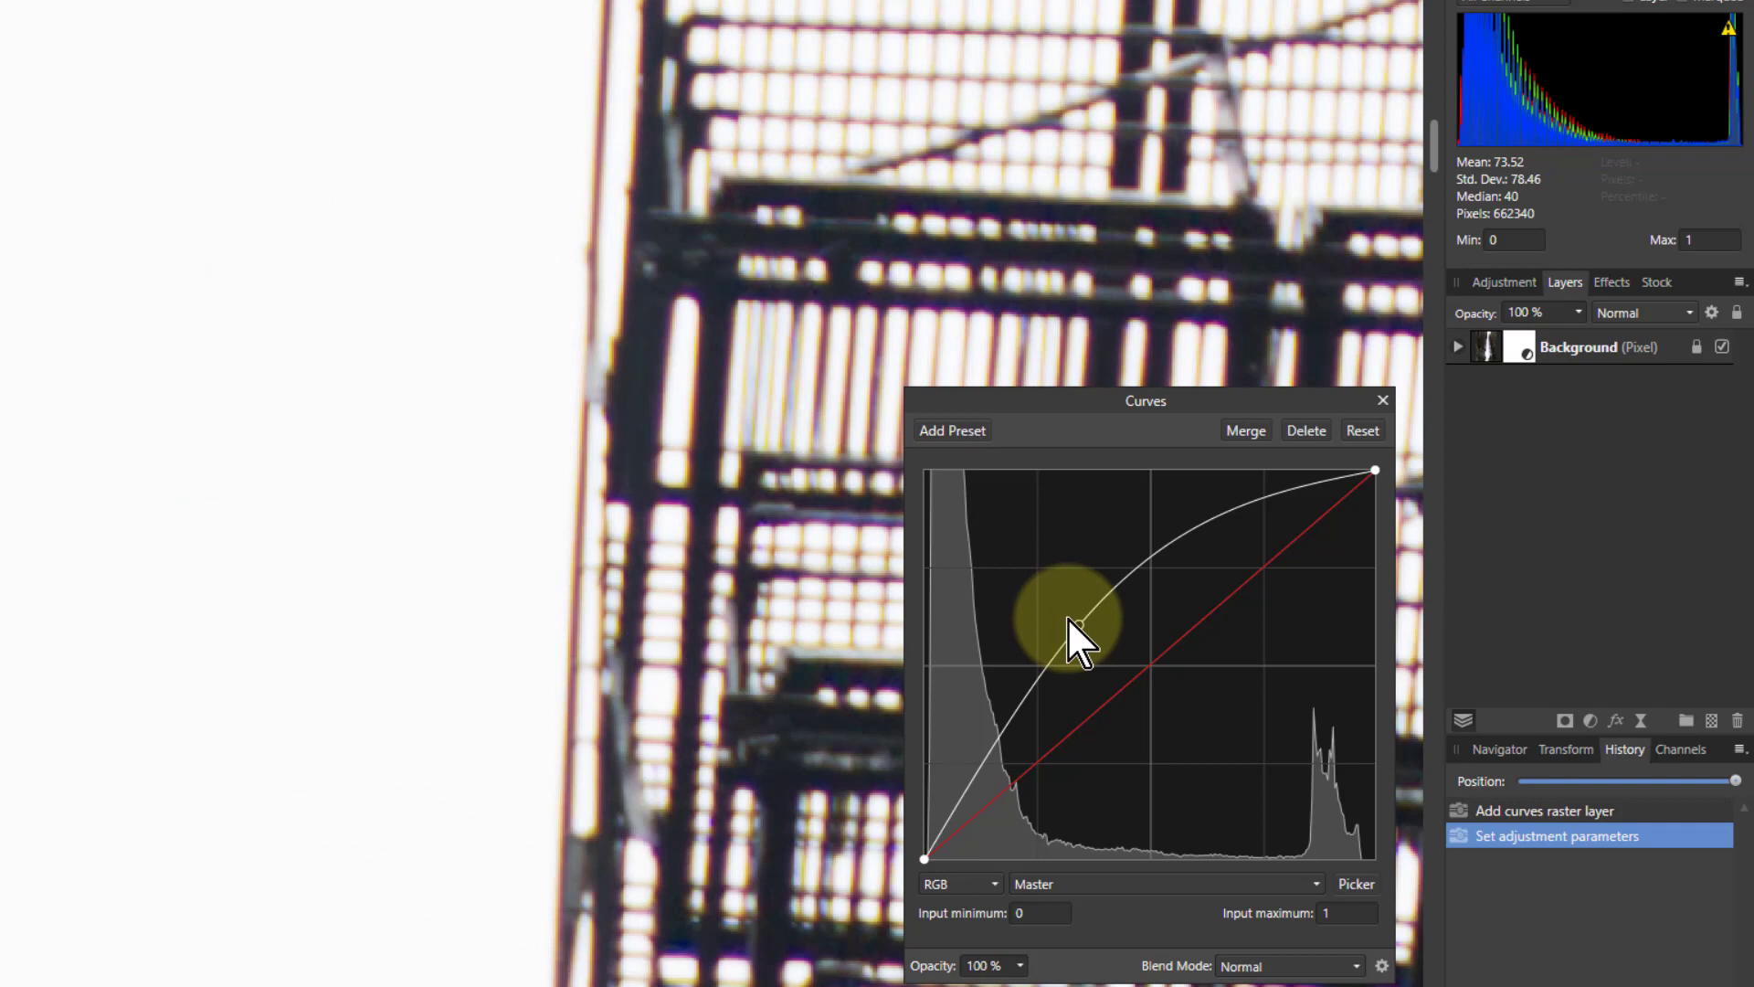
{"action": "left_click_drag", "start_coordinate": [1068, 618], "coordinate": [1075, 622]}
{"action": "left_click_drag", "start_coordinate": [960, 70], "coordinate": [901, 128]}
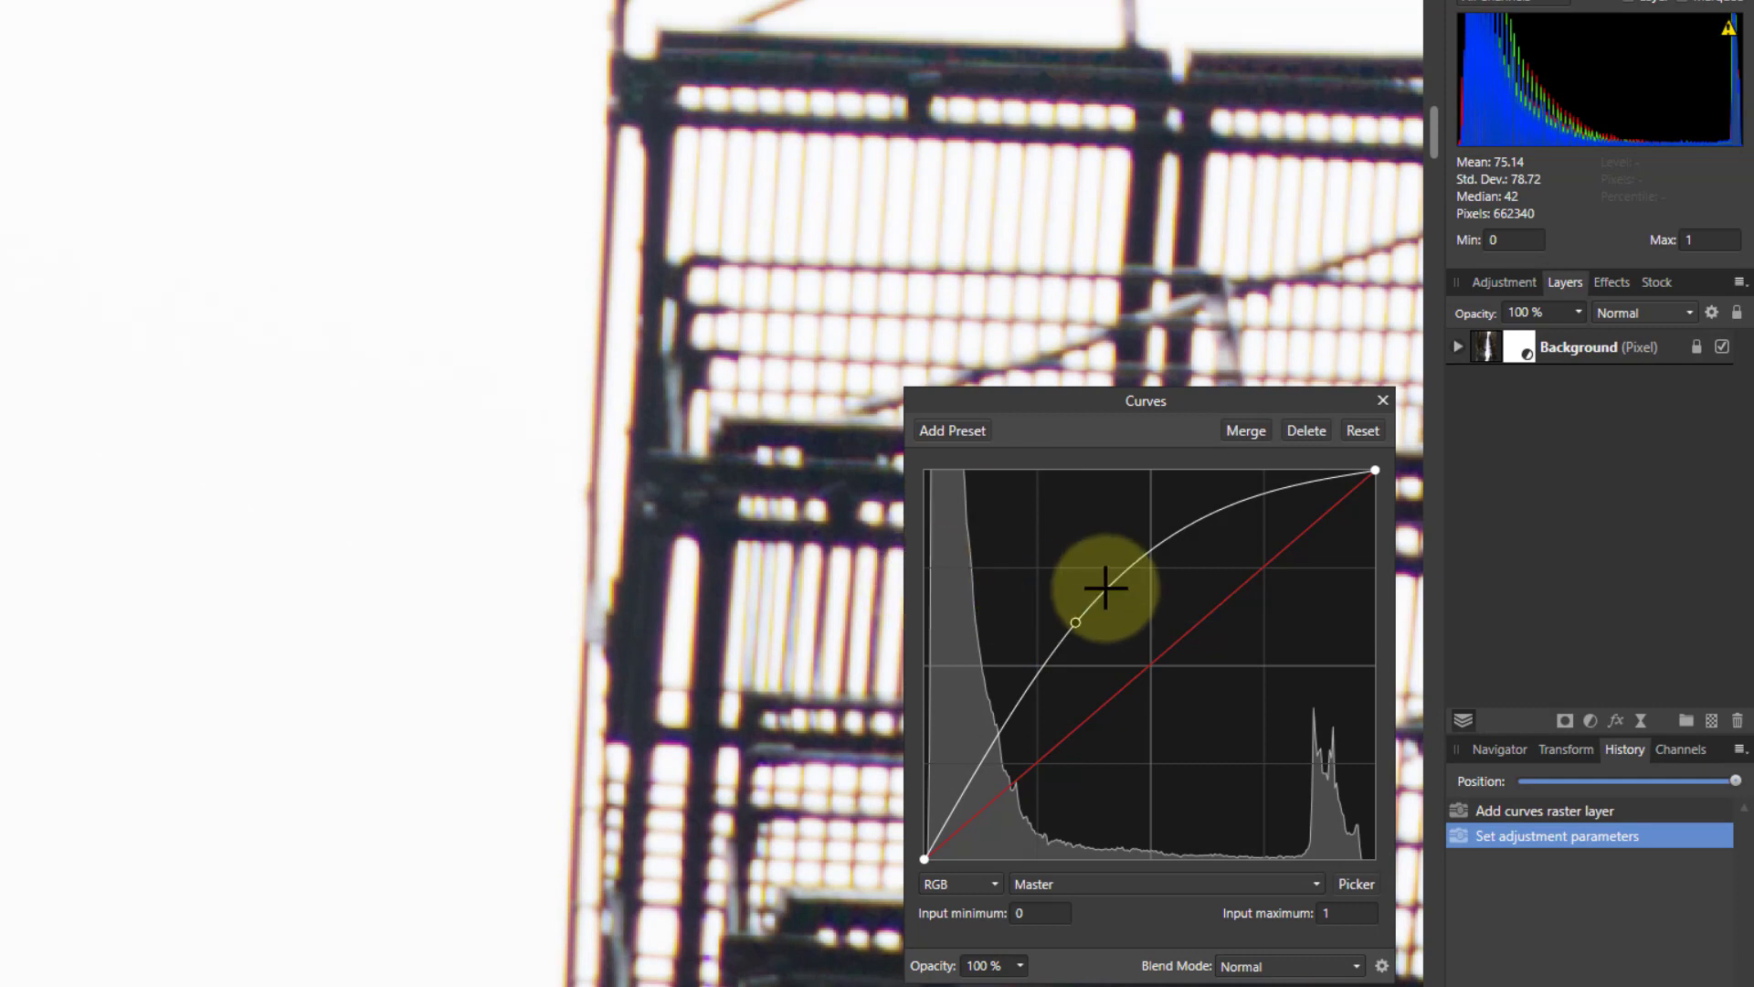
{"action": "left_click_drag", "start_coordinate": [1076, 622], "coordinate": [1069, 619]}
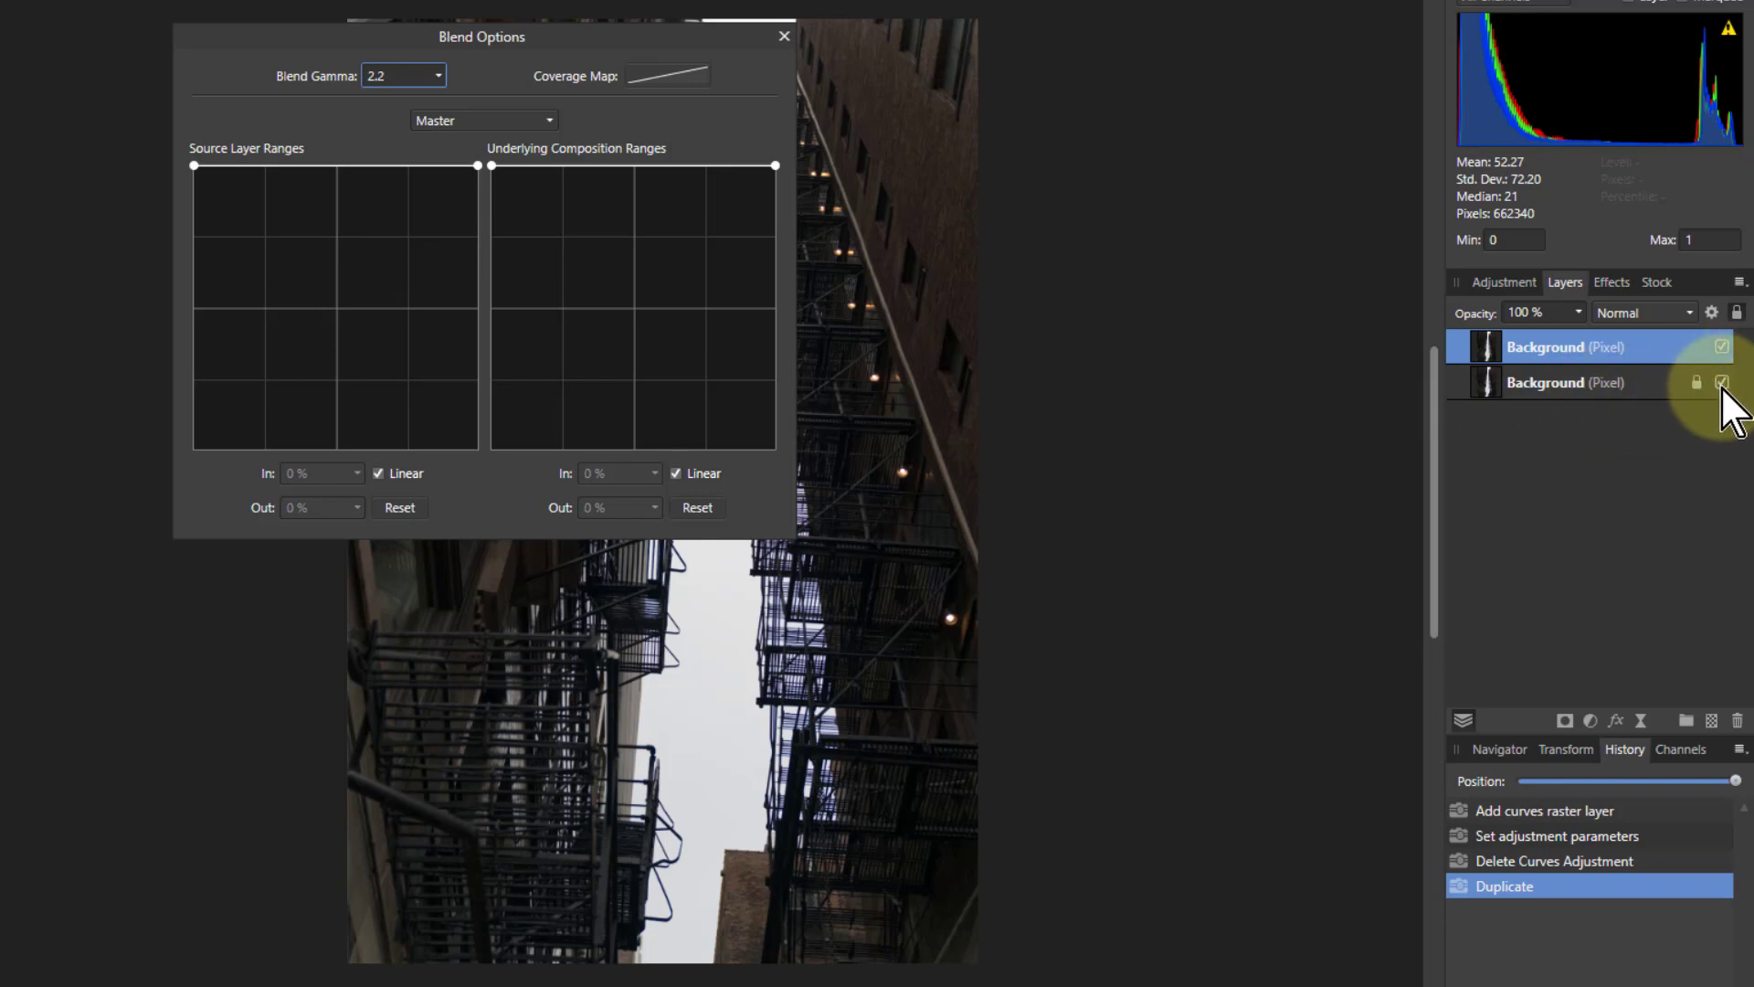
- Hide the original lower Background layer so only the duplicate stays visible
{"action": "left_click", "coordinate": [1723, 382]}
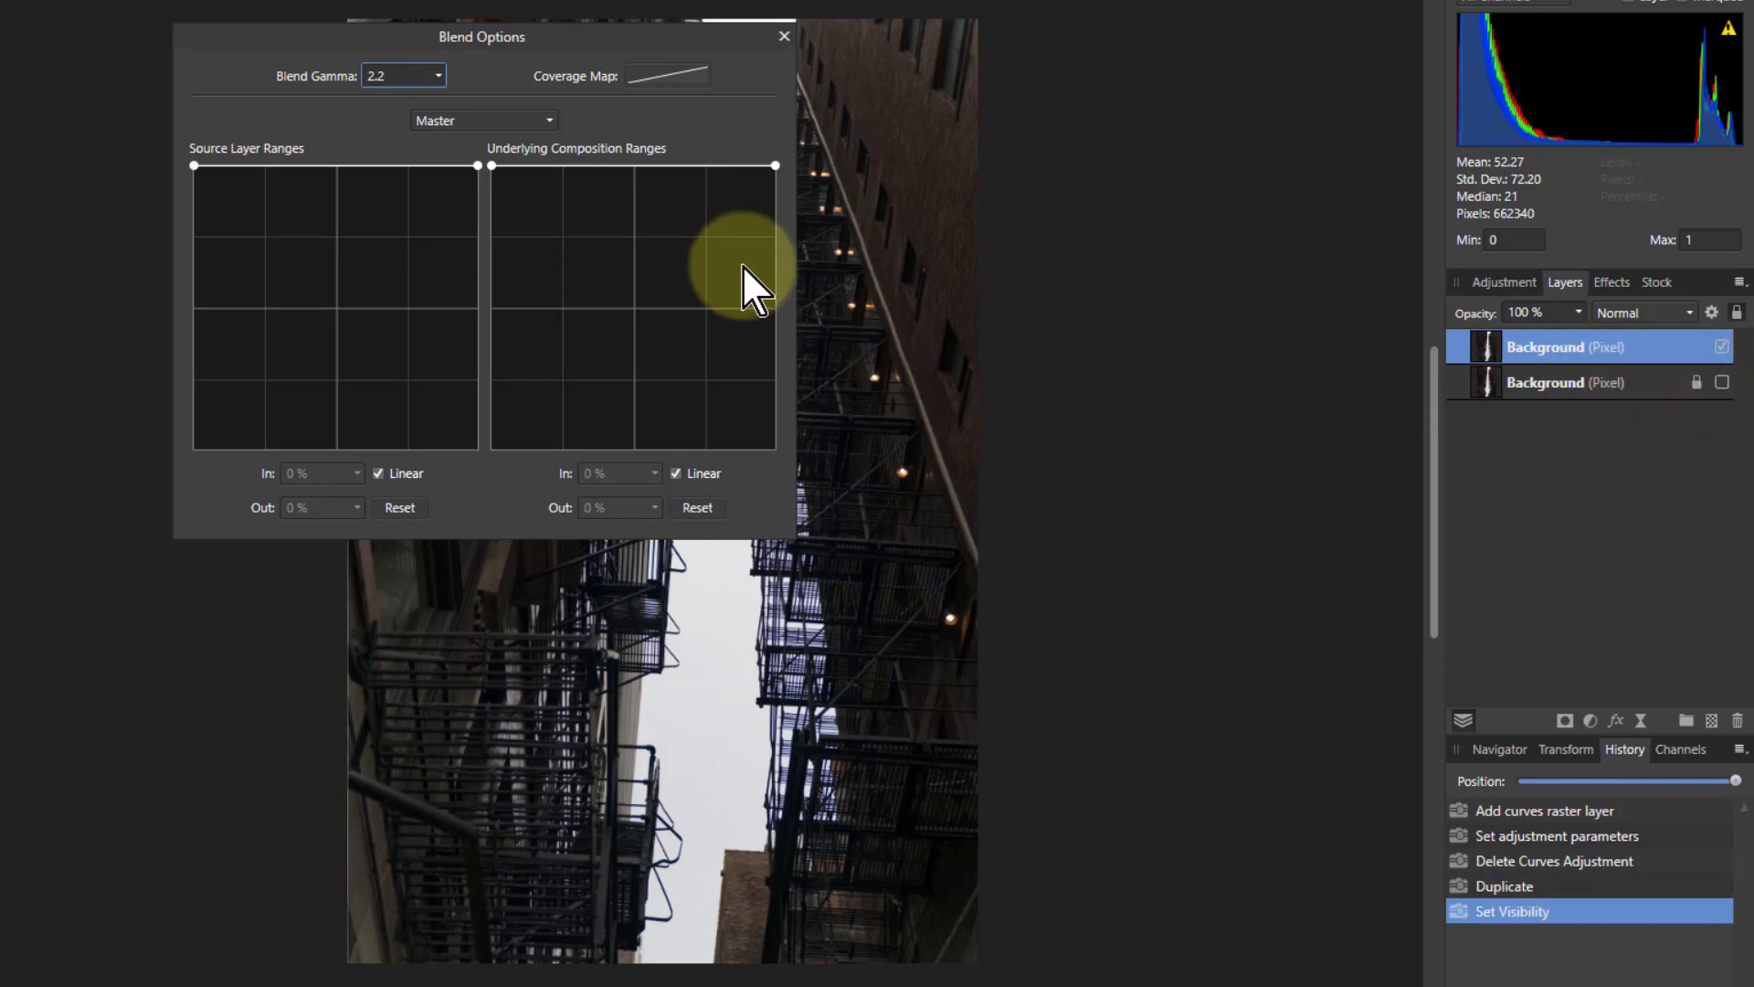
- Move Blend Options aside and drag the Source Layer Ranges bright-tone node to 0%
{"action": "left_click_drag", "start_coordinate": [584, 40], "coordinate": [858, 353]}
{"action": "scroll", "coordinate": [764, 83], "scroll_direction": "up", "scroll_amount": 10}
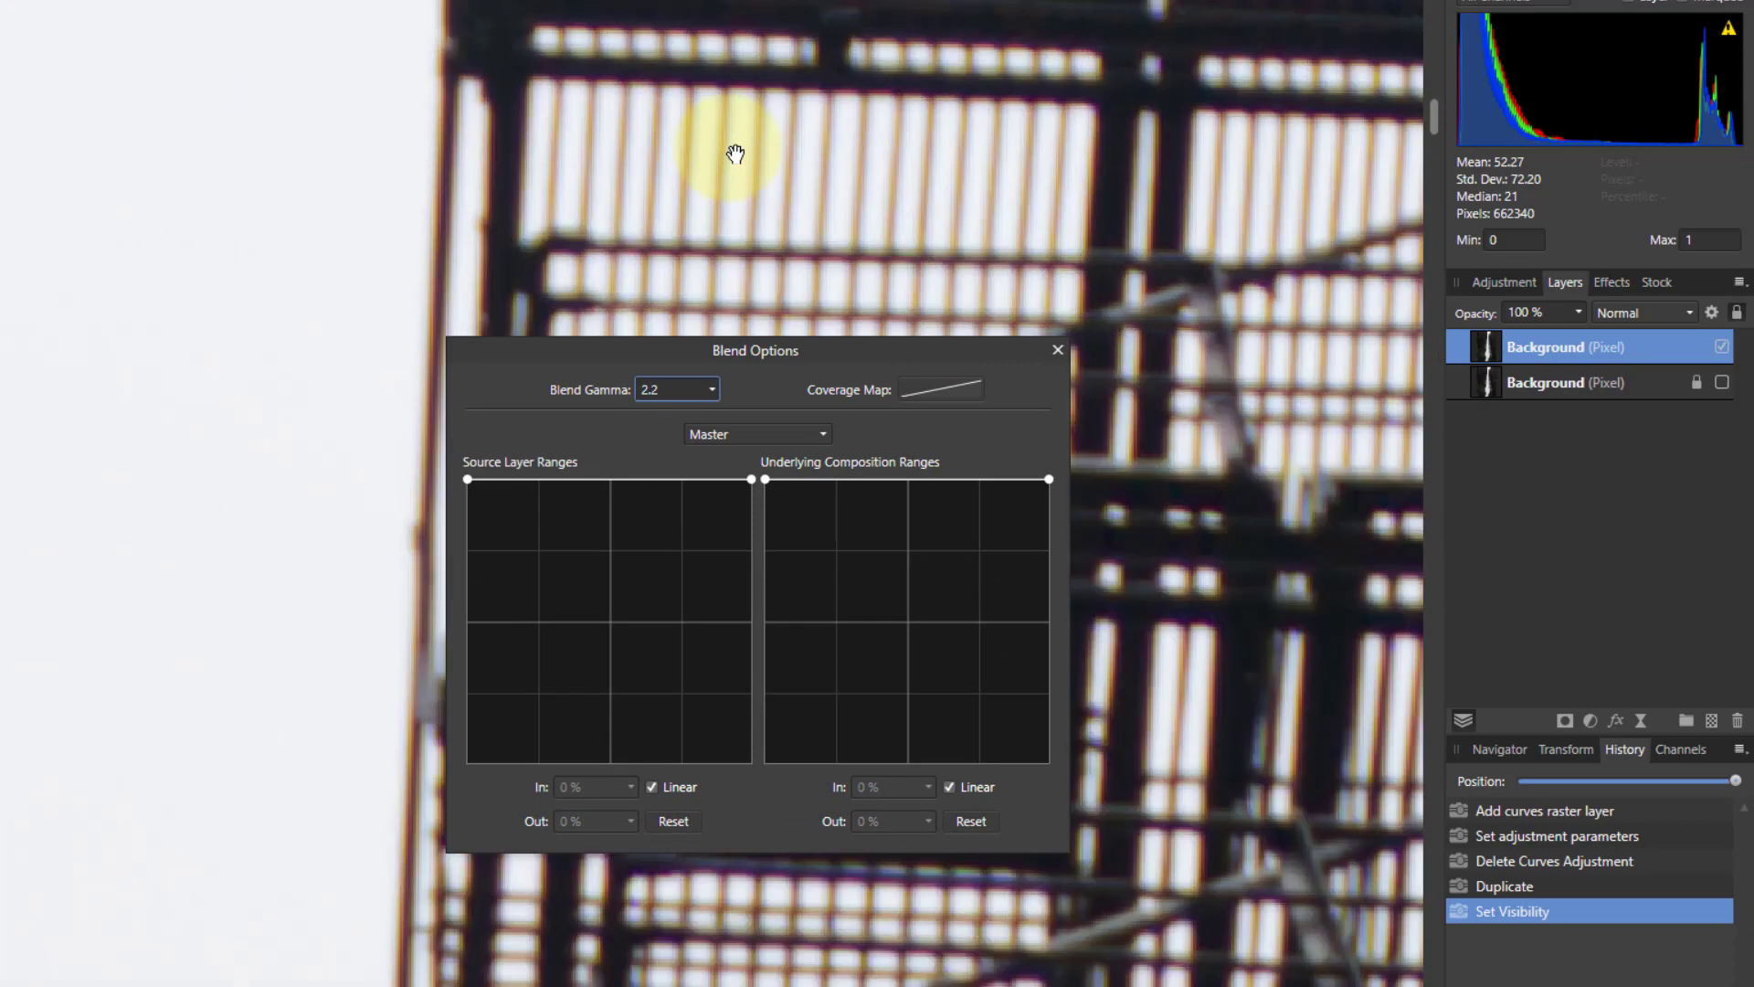
{"action": "scroll", "coordinate": [735, 153], "scroll_direction": "down", "scroll_amount": 3}
{"action": "left_click_drag", "start_coordinate": [813, 349], "coordinate": [857, 413]}
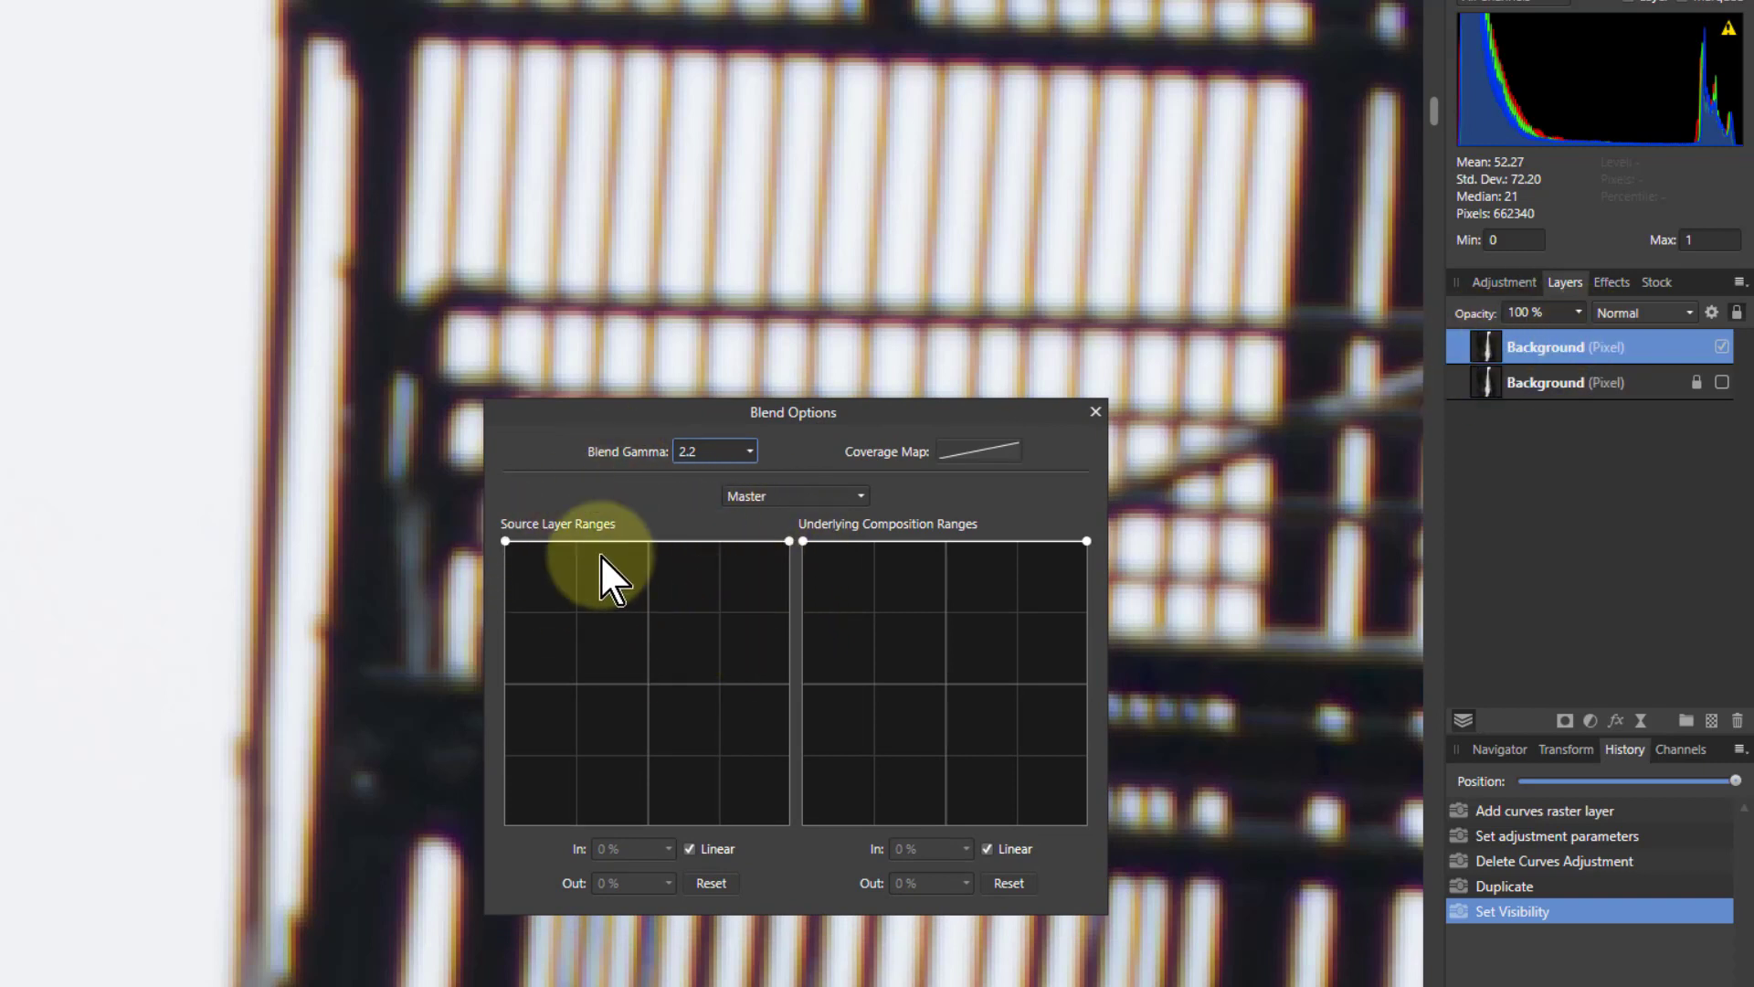
{"action": "left_click_drag", "start_coordinate": [793, 543], "coordinate": [797, 578]}
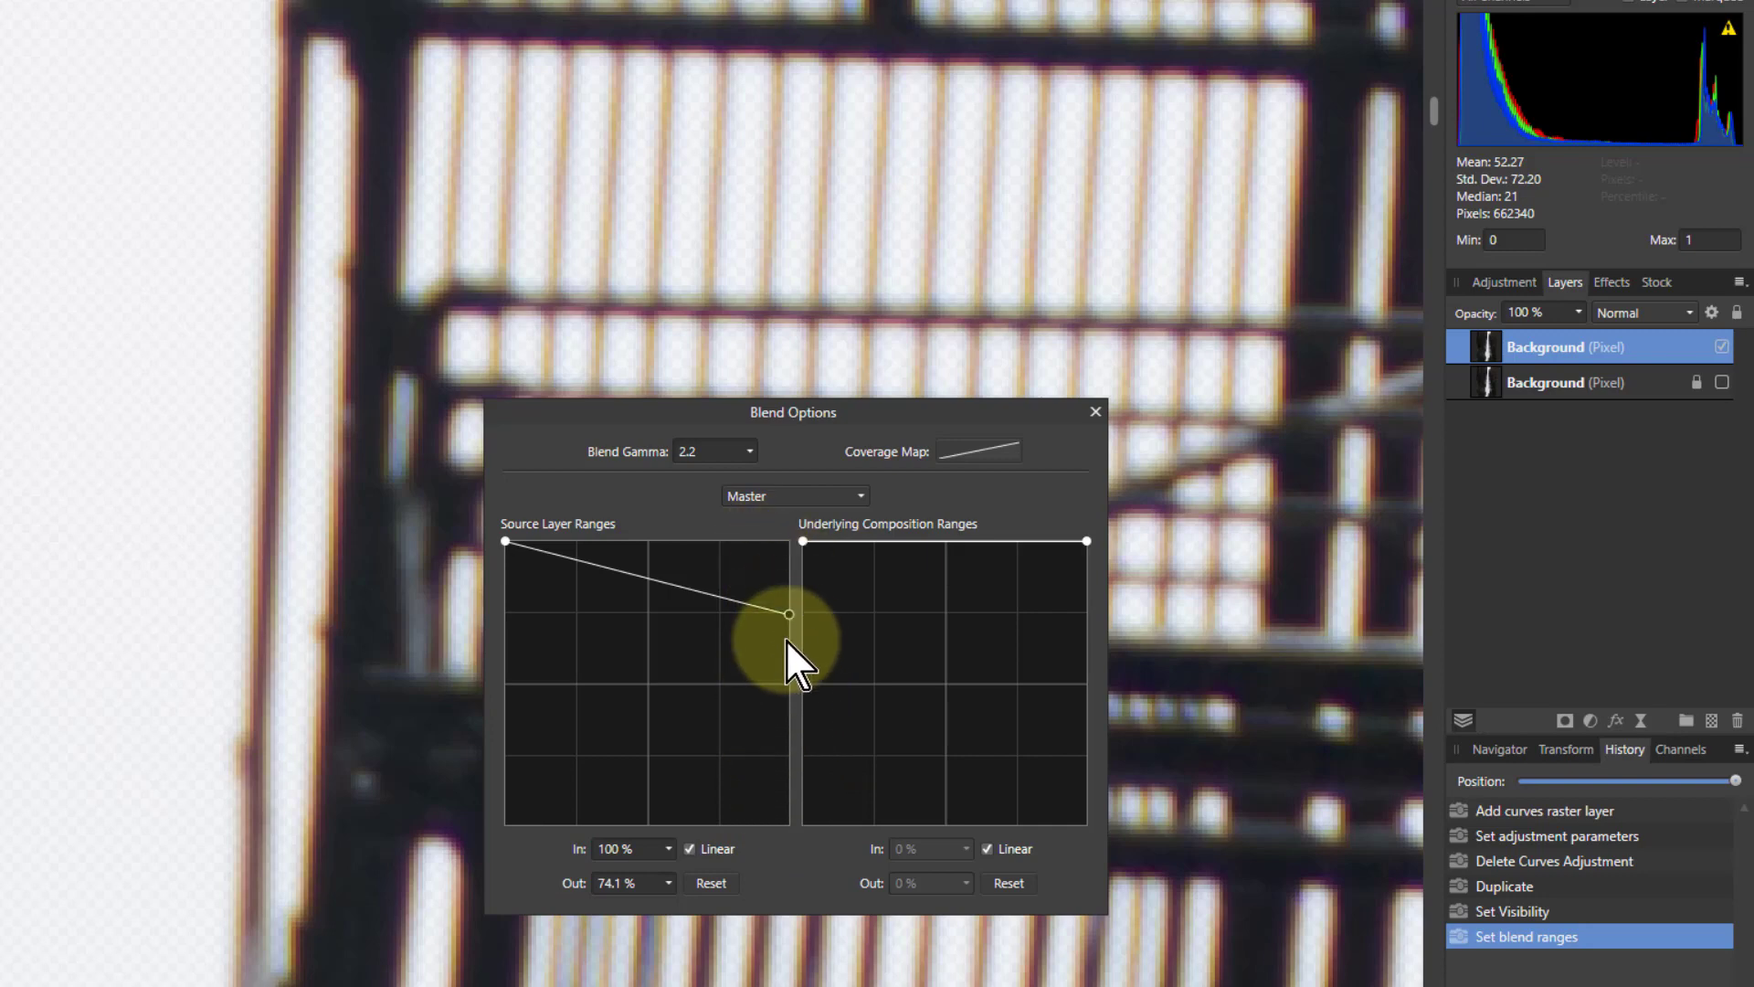
{"action": "left_click_drag", "start_coordinate": [802, 638], "coordinate": [826, 864]}
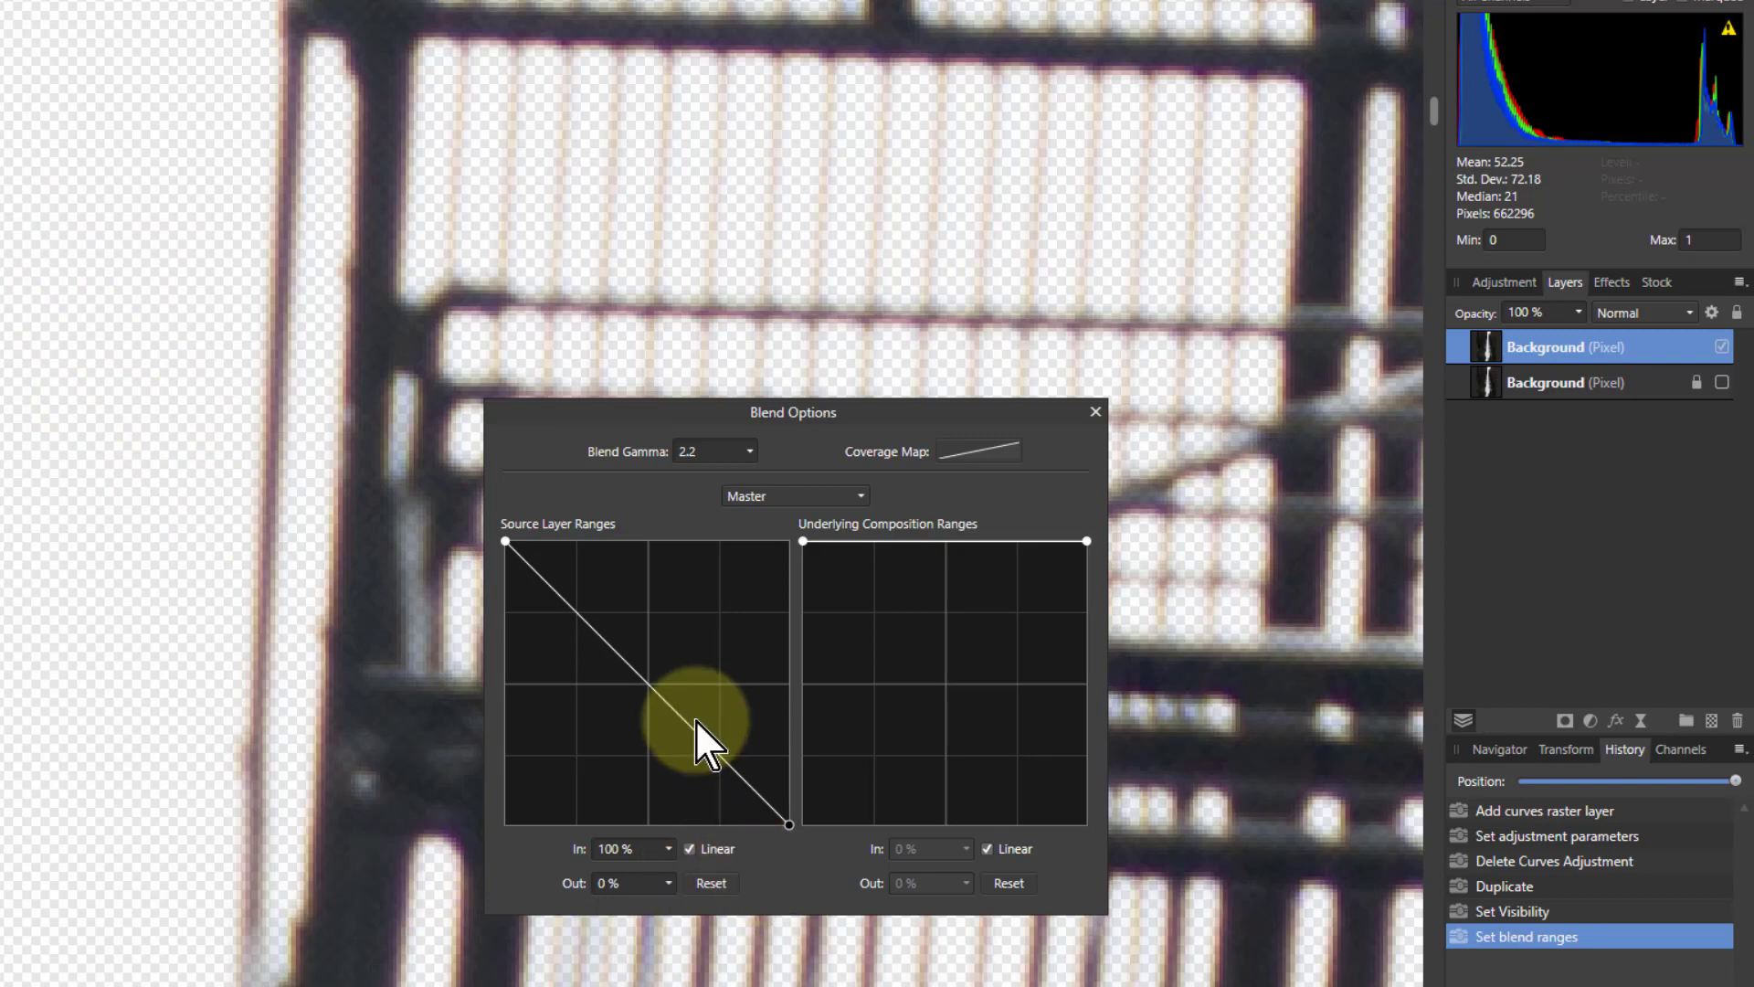
- Make the sky cutoff abrupt near 79%, close Blend Options, and bring up adjustments
{"action": "left_click_drag", "start_coordinate": [697, 721], "coordinate": [699, 540]}
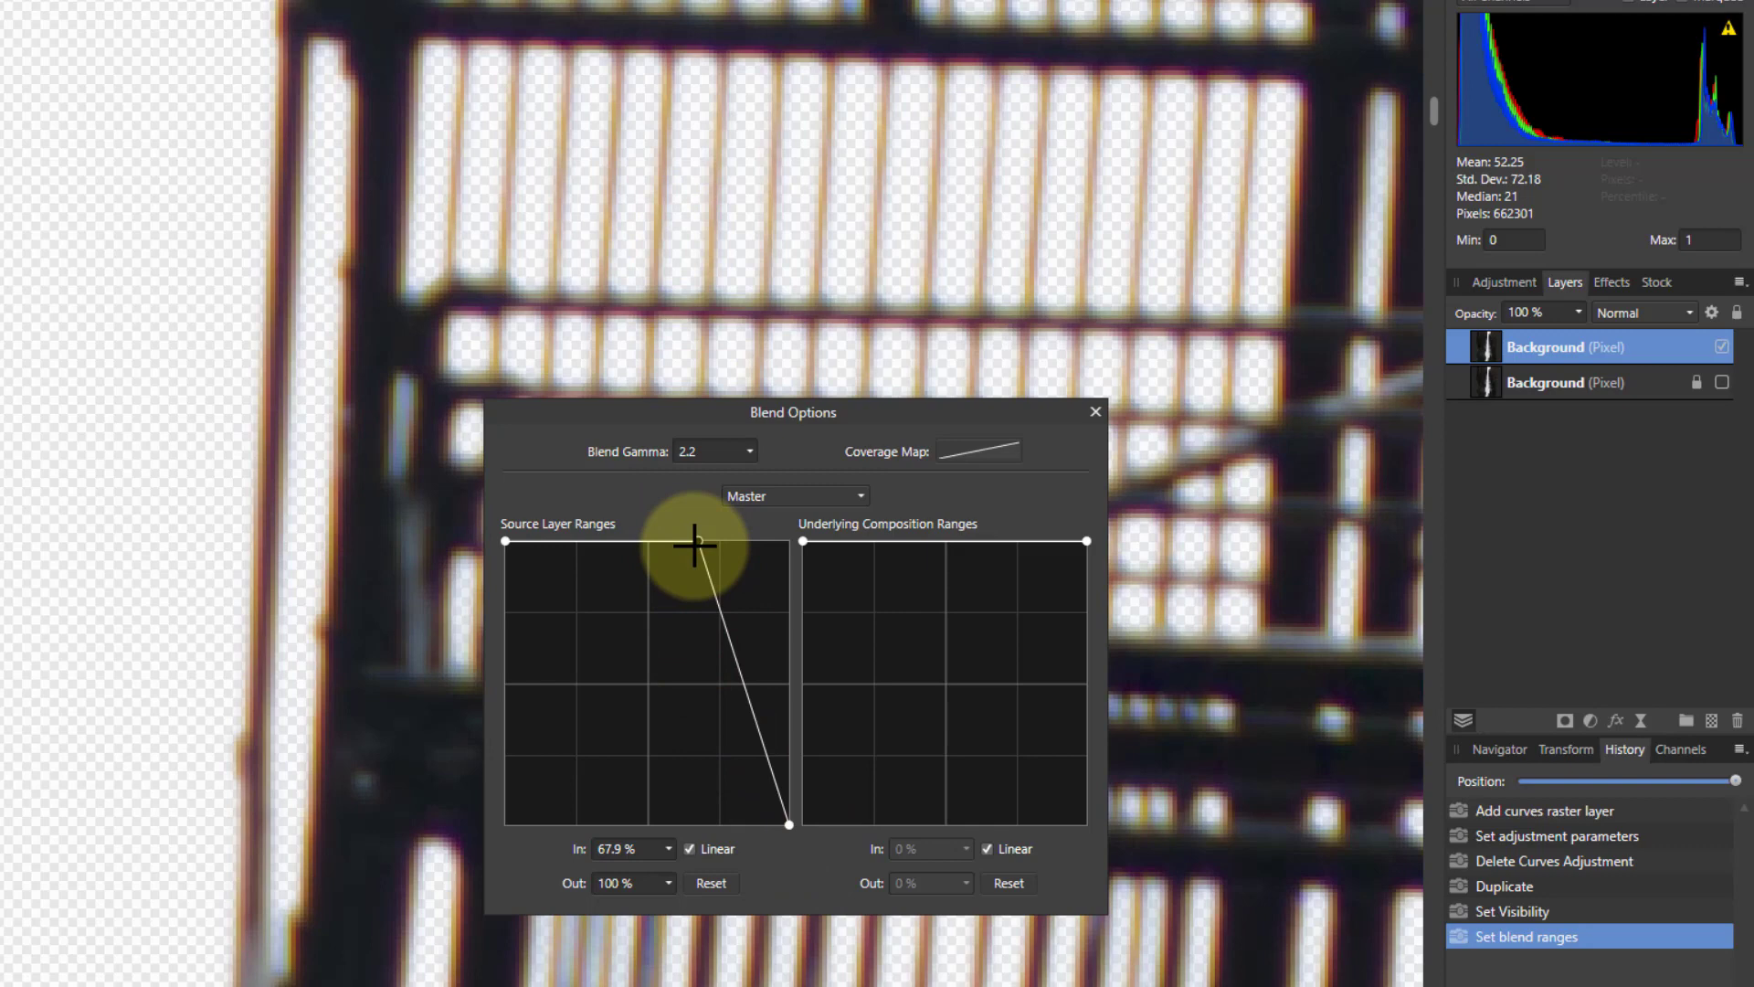
{"action": "mouse_move", "coordinate": [700, 540]}
{"action": "left_mouse_down"}
{"action": "mouse_move", "coordinate": [797, 540]}
{"action": "mouse_move", "coordinate": [727, 540]}
{"action": "left_mouse_up"}
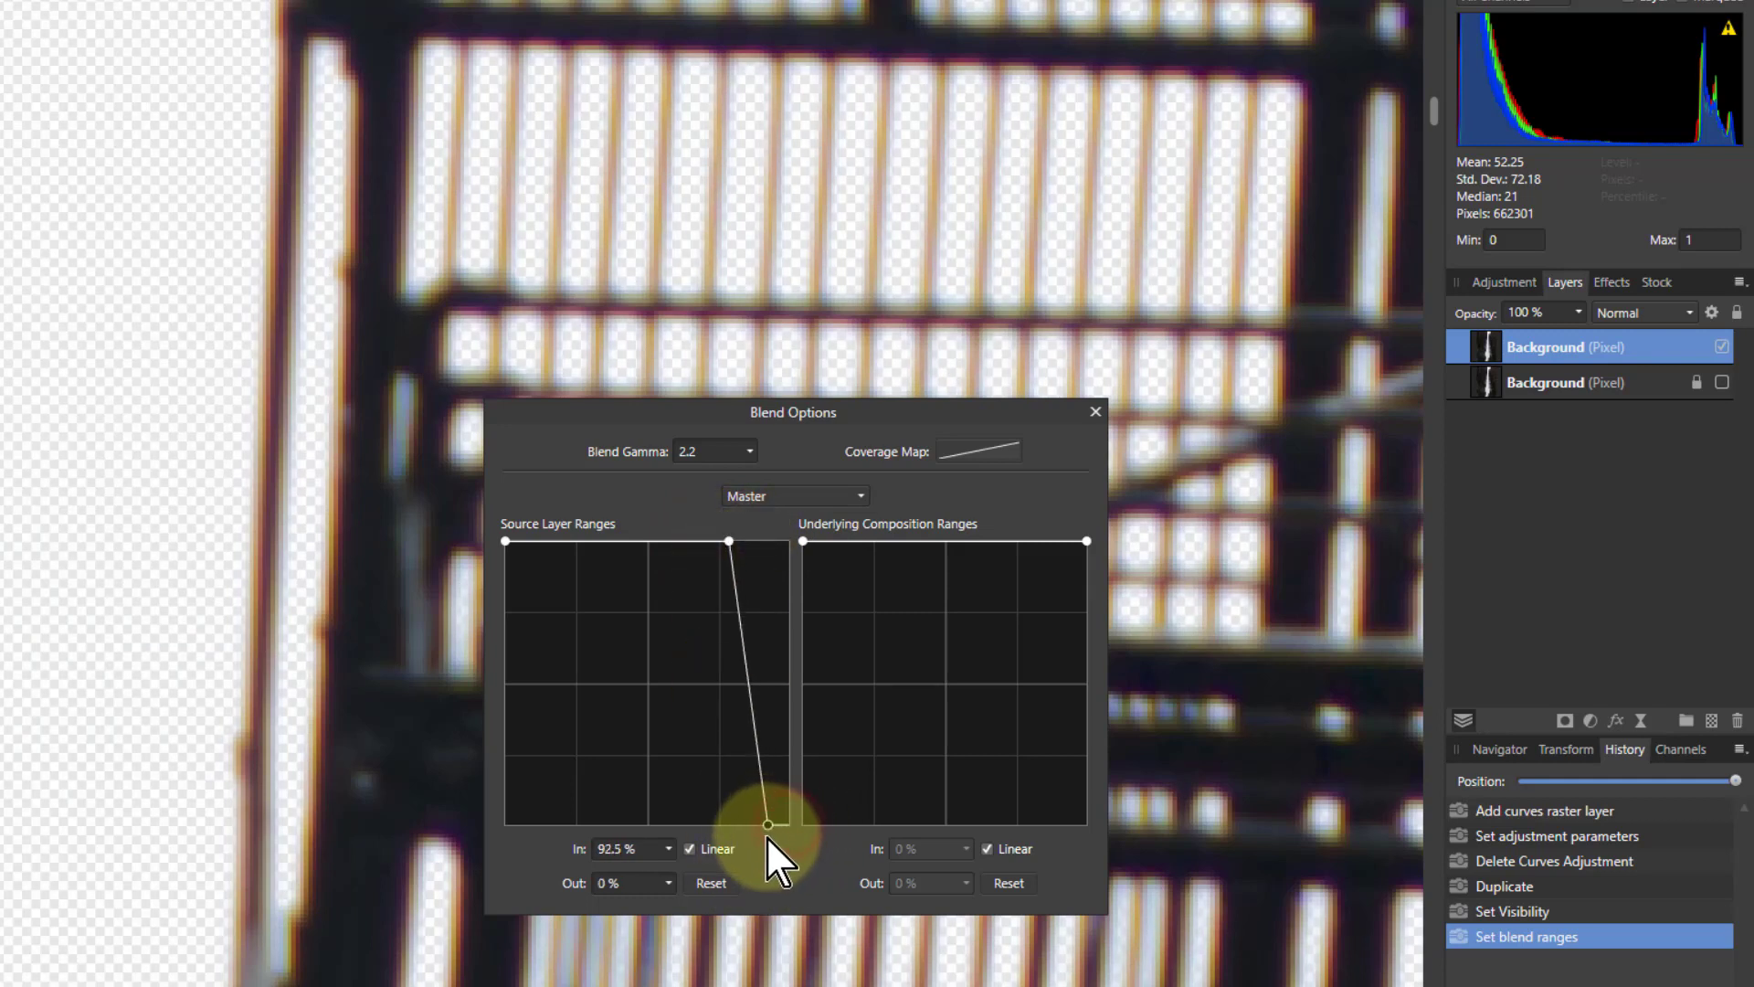
{"action": "left_click_drag", "start_coordinate": [766, 836], "coordinate": [677, 842]}
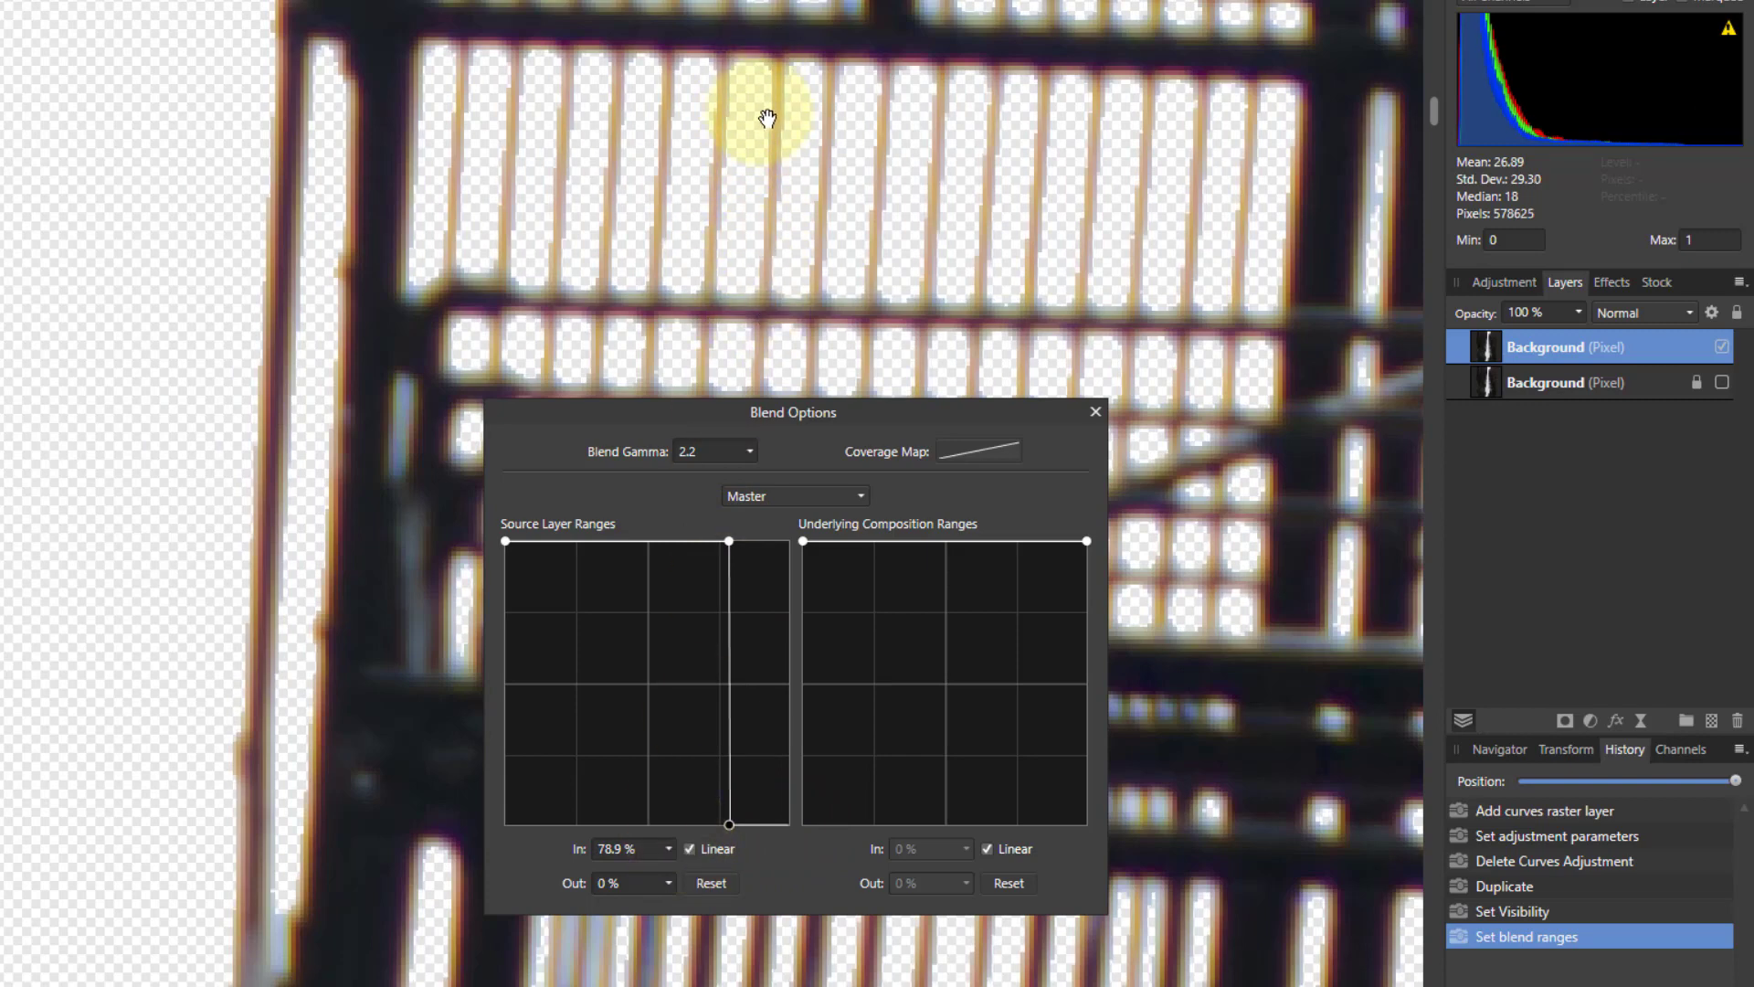
{"action": "left_click_drag", "start_coordinate": [729, 825], "coordinate": [834, 869]}
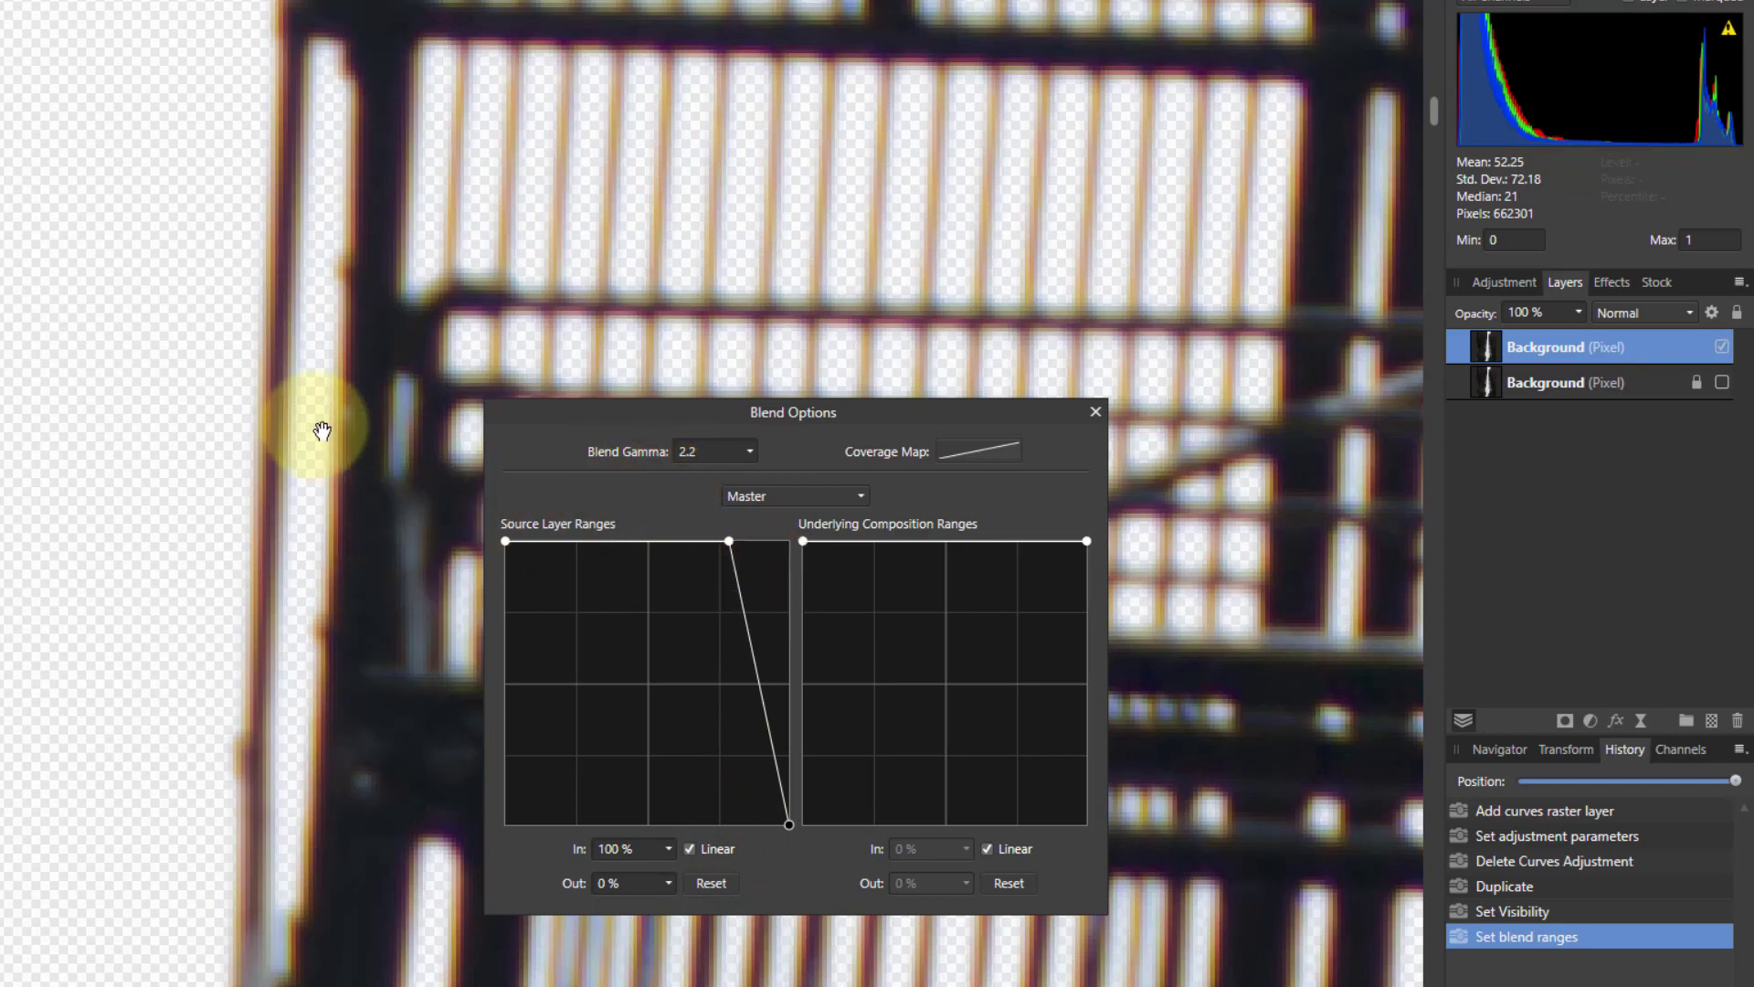
{"action": "scroll", "coordinate": [276, 441], "scroll_direction": "down", "scroll_amount": 3}
{"action": "scroll", "coordinate": [92, 399], "scroll_direction": "down", "scroll_amount": 2}
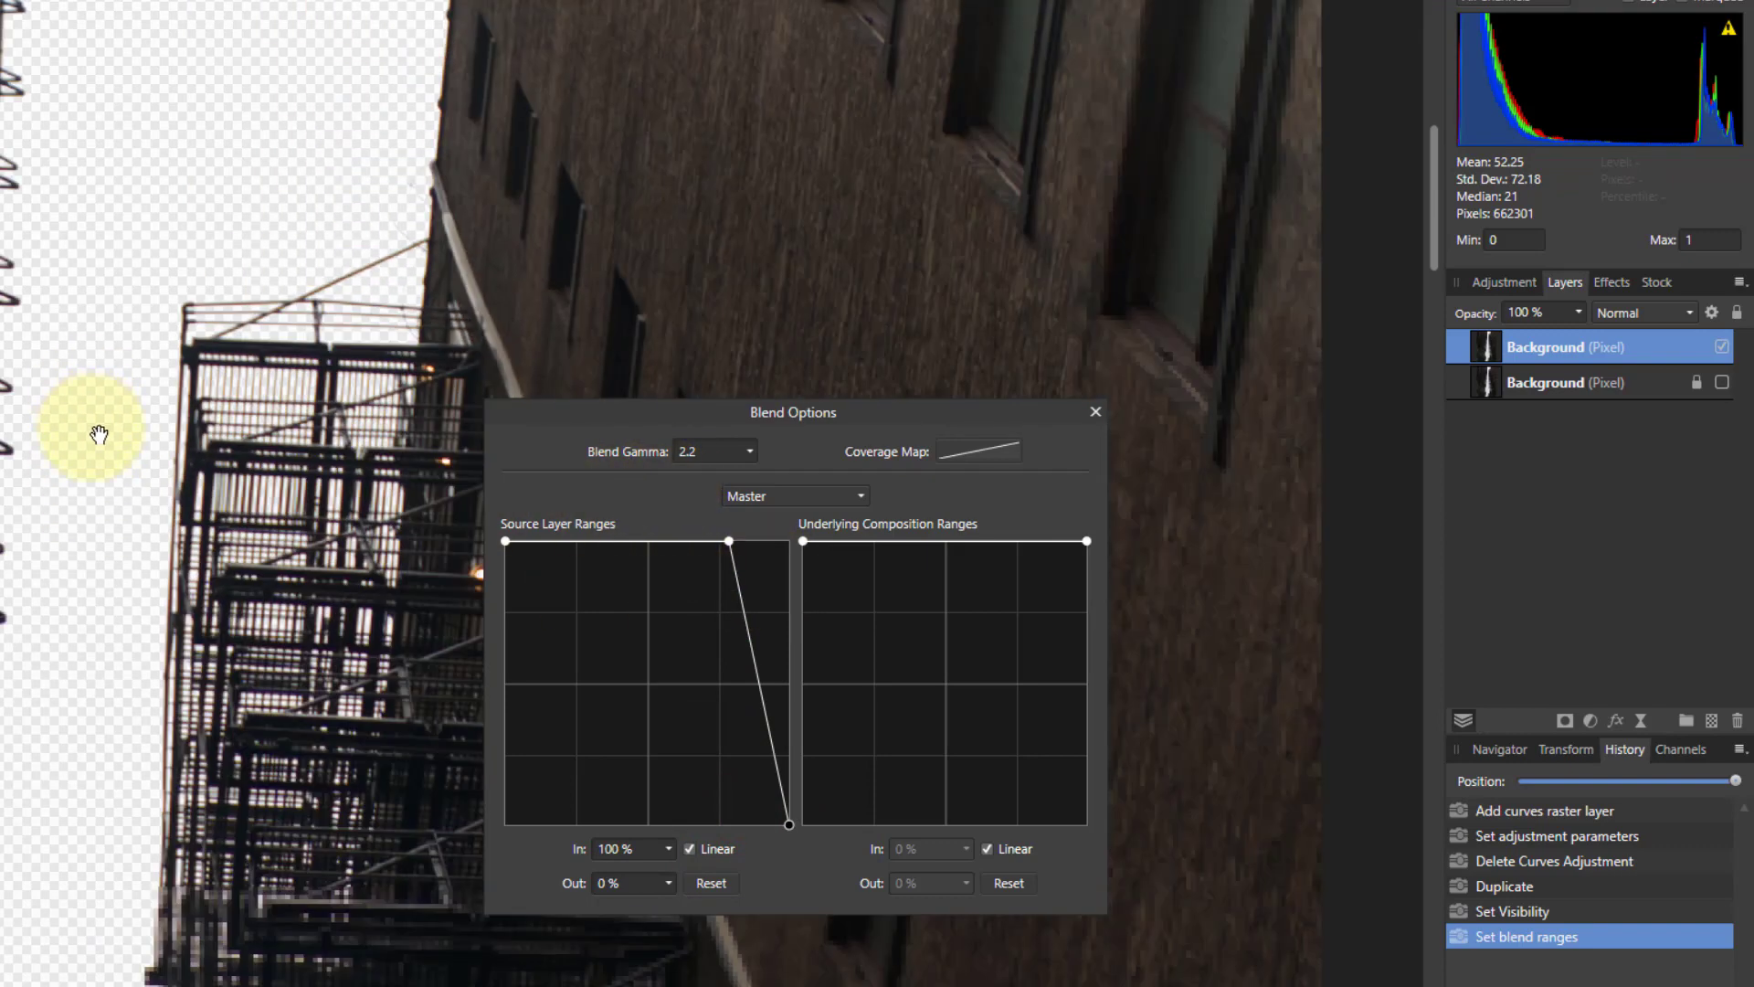
{"action": "scroll", "coordinate": [100, 436], "scroll_direction": "down", "scroll_amount": 2}
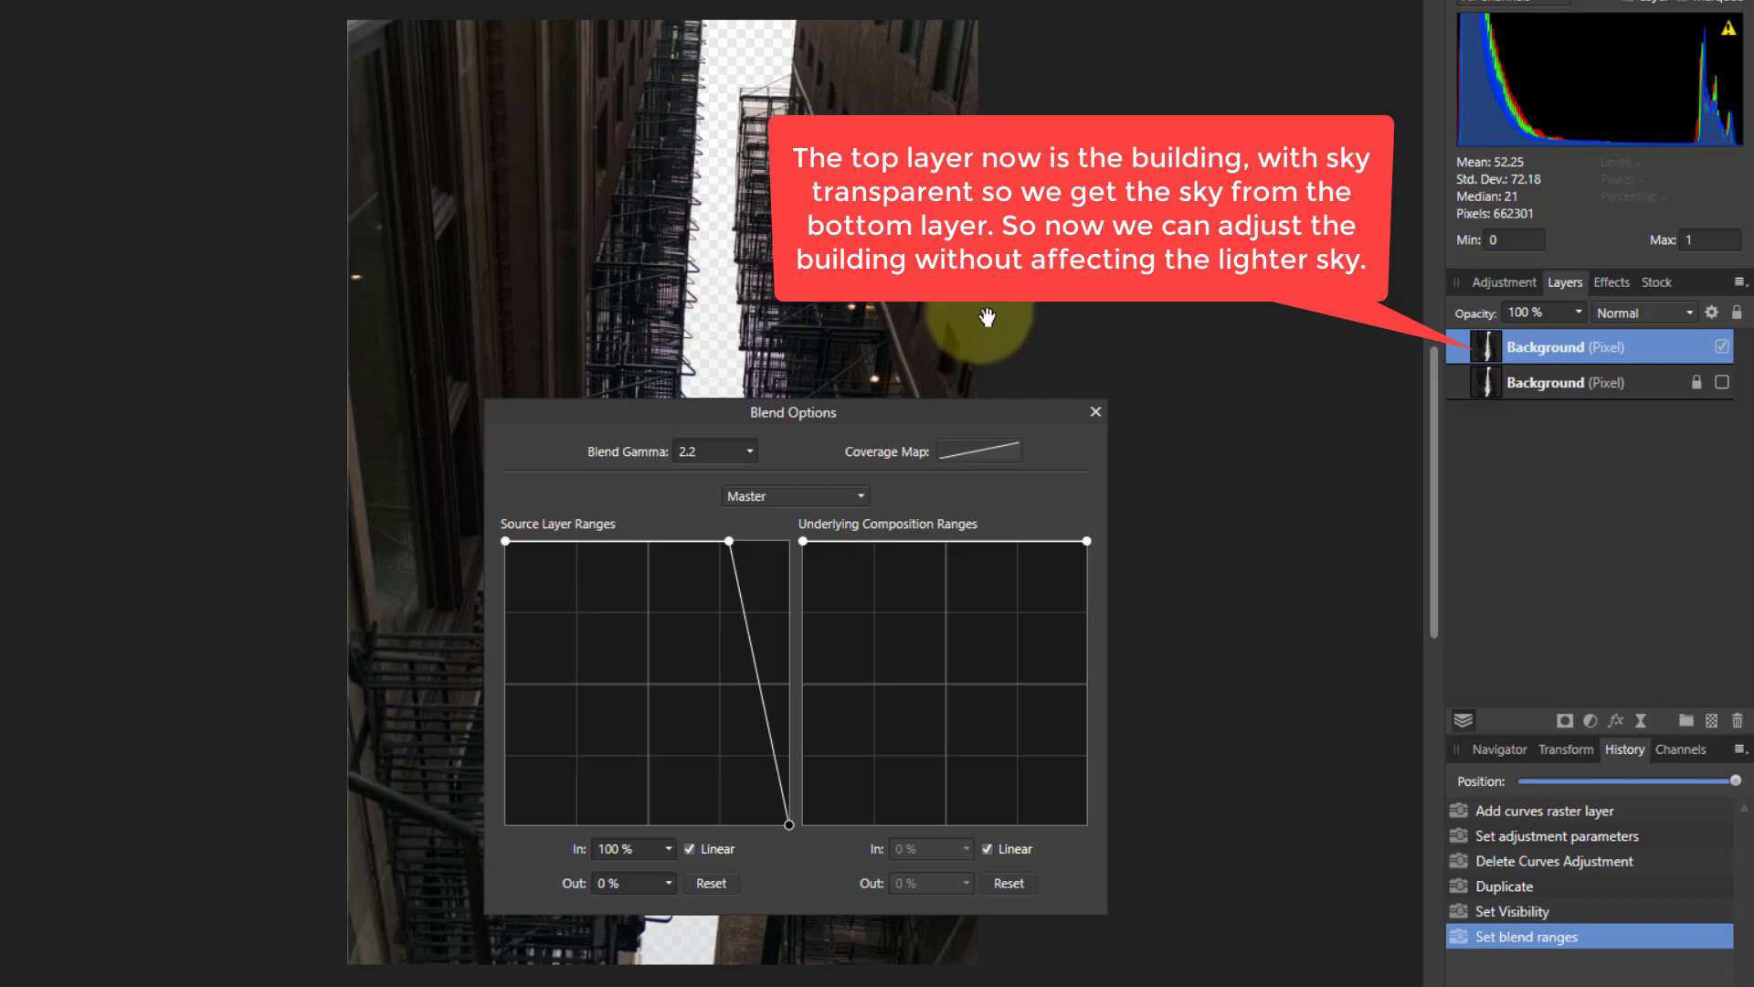
{"action": "left_click", "coordinate": [1094, 416]}
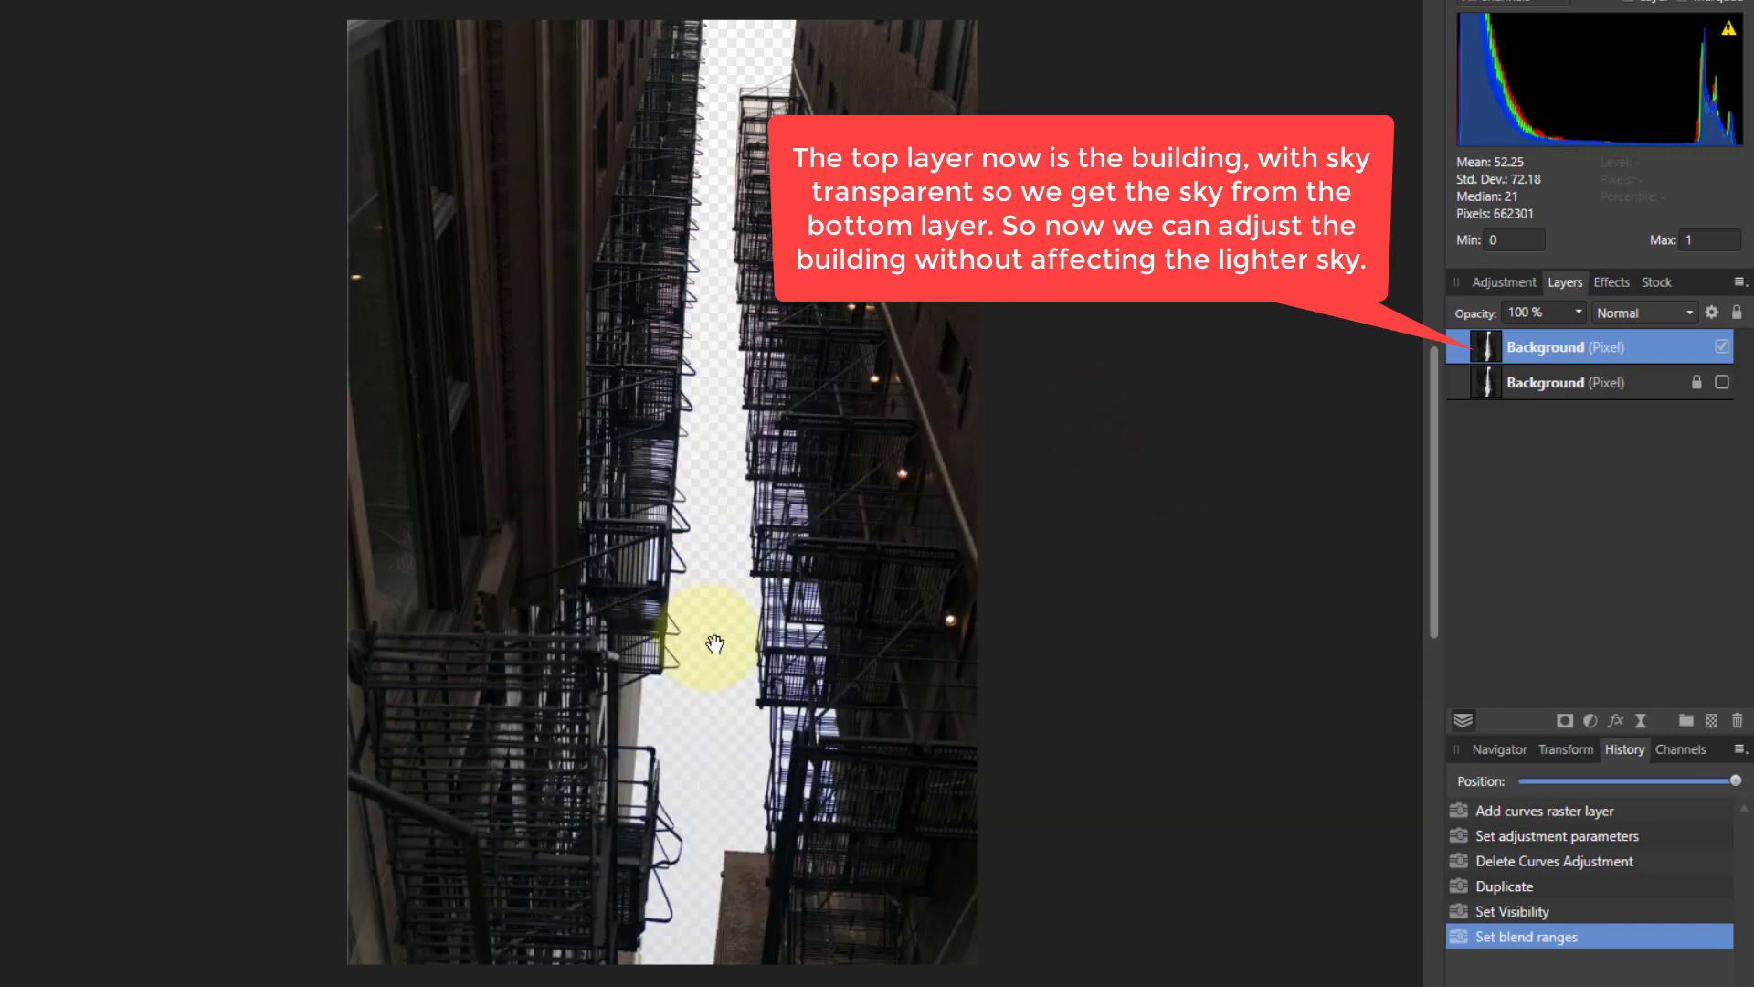
{"action": "left_click", "coordinate": [1591, 720]}
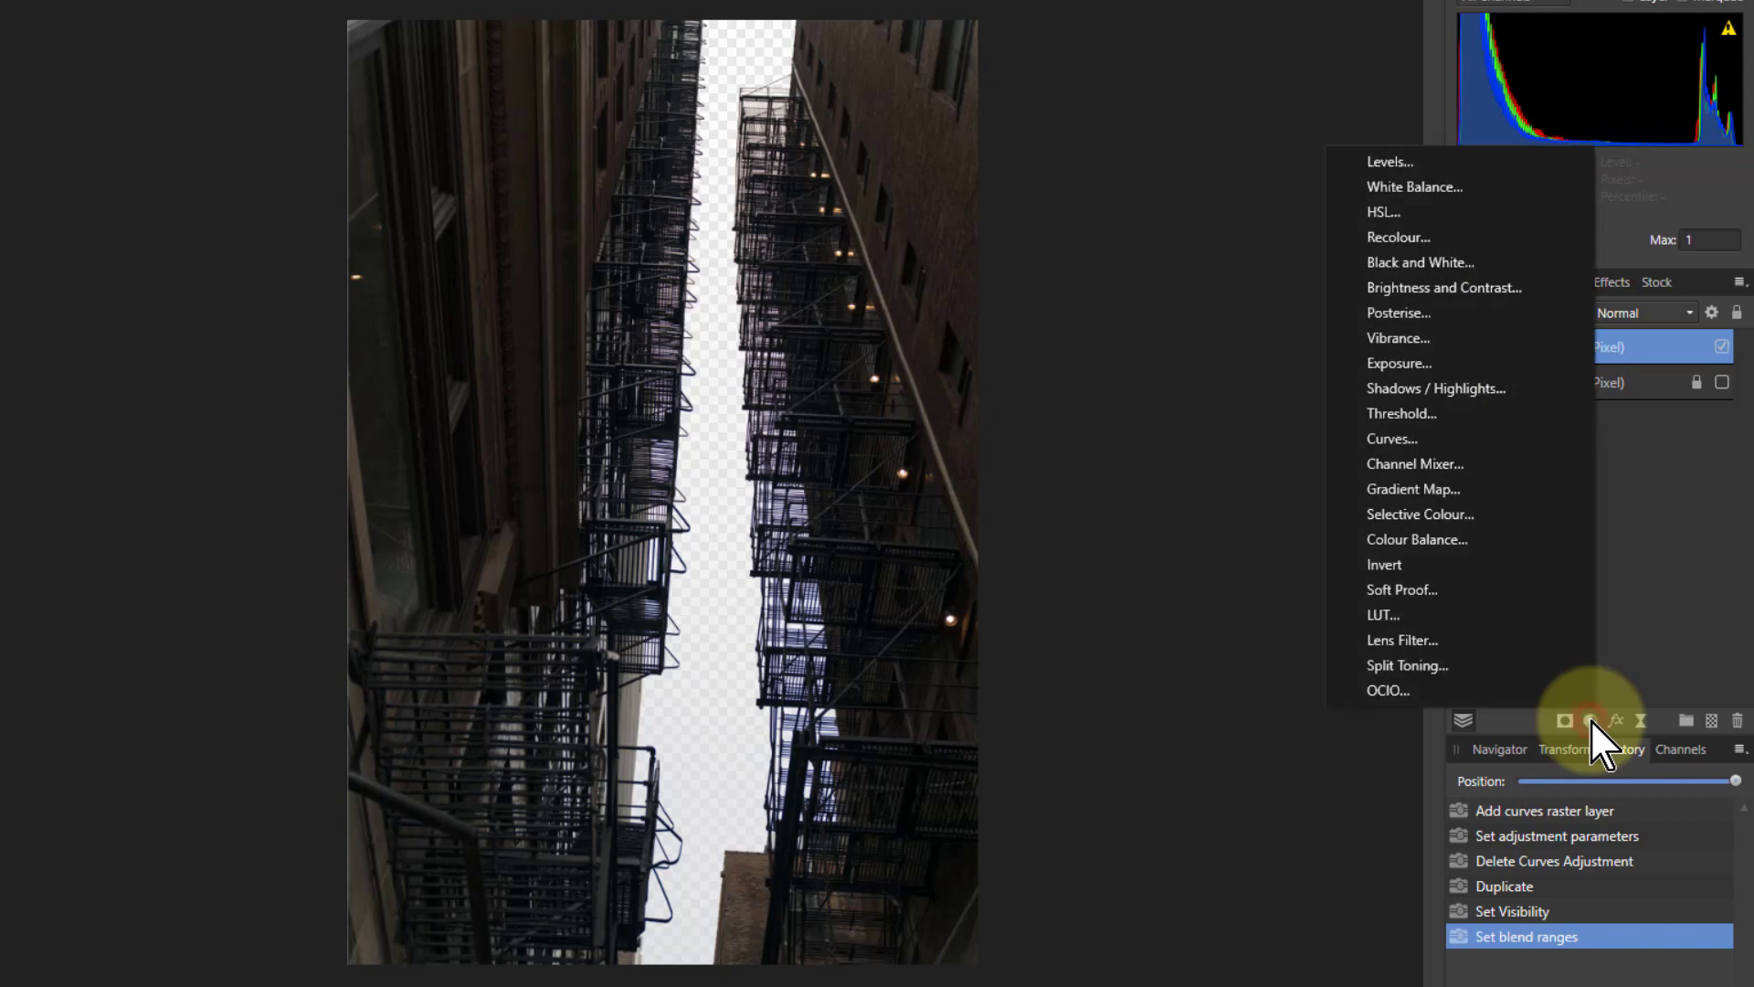
- Add an upward-bent Curves adjustment to the top layer and re-show the lower Background layer
{"action": "left_click", "coordinate": [1393, 440]}
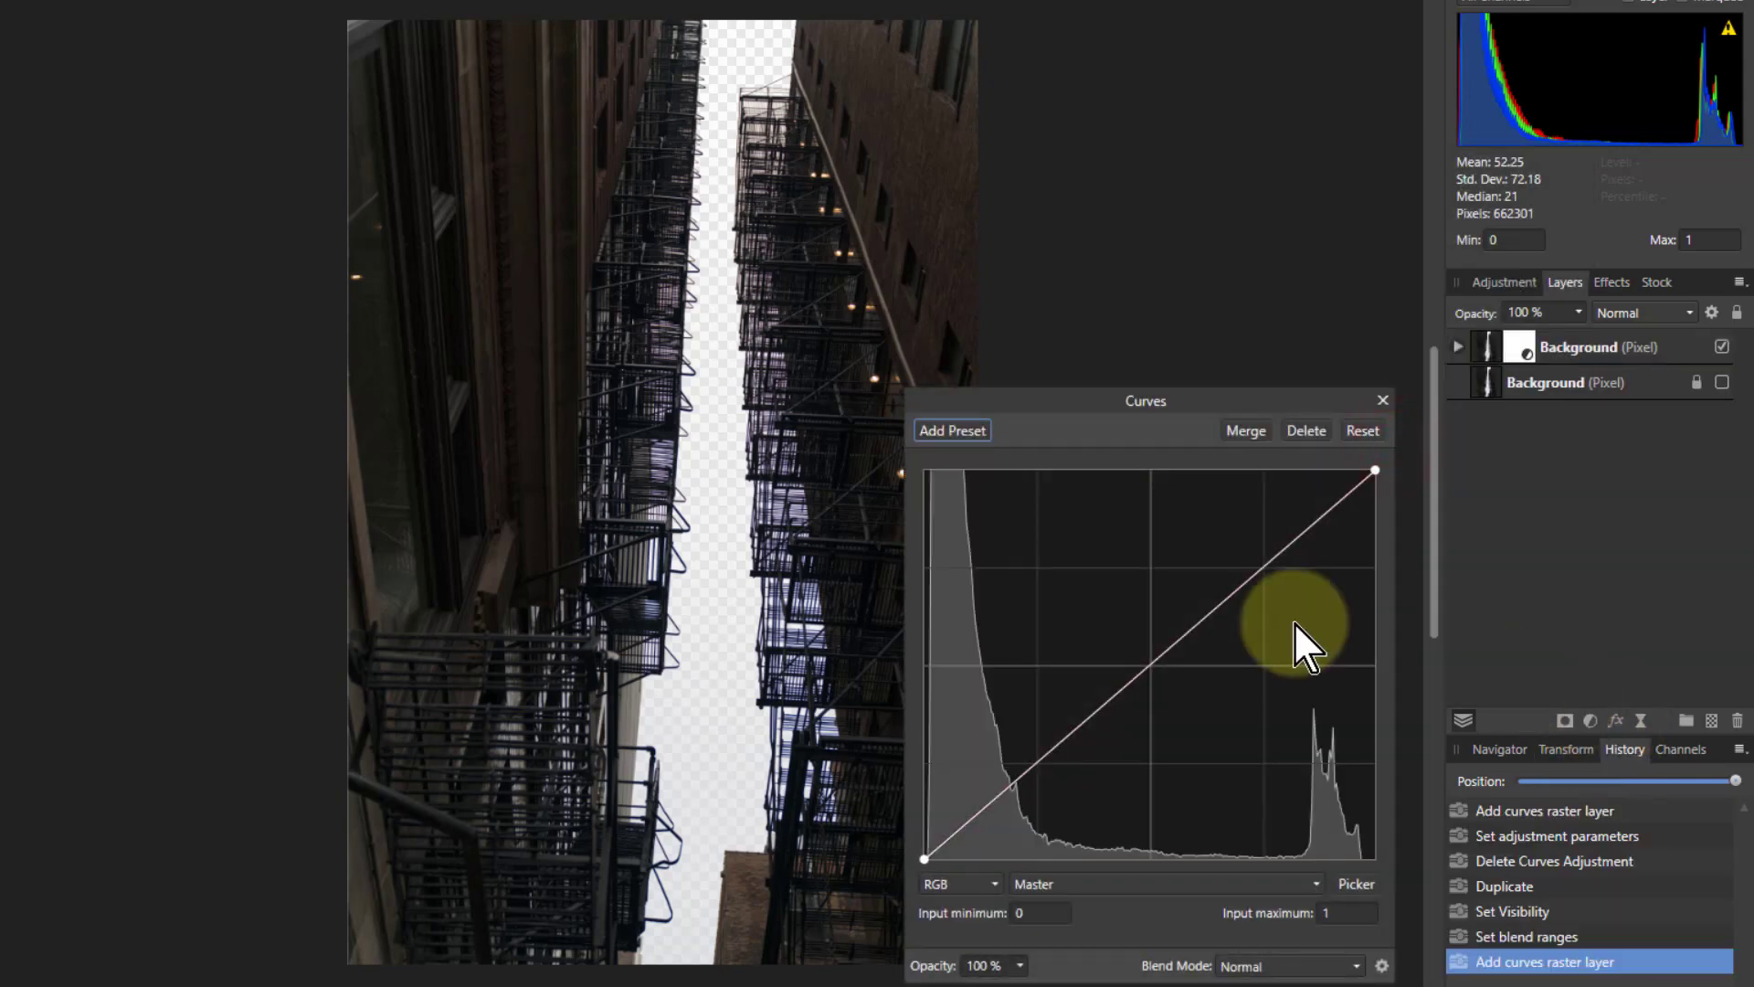
{"action": "left_click_drag", "start_coordinate": [1157, 655], "coordinate": [1072, 607]}
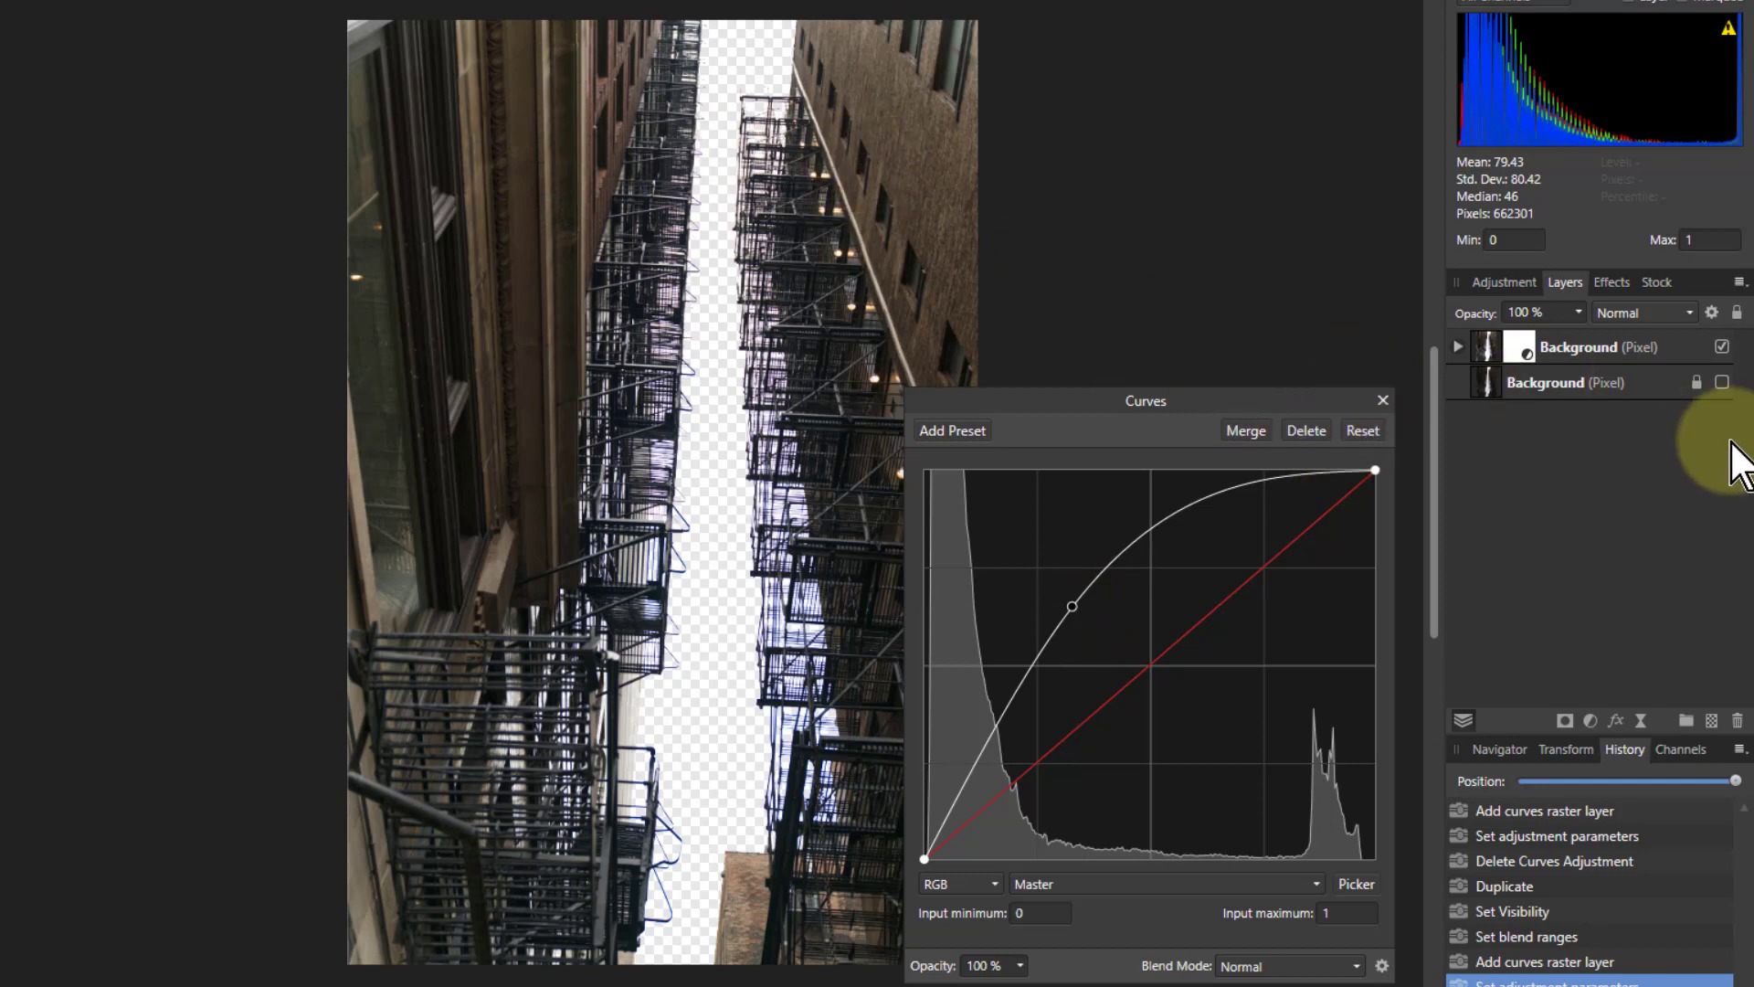
{"action": "left_click", "coordinate": [1722, 382]}
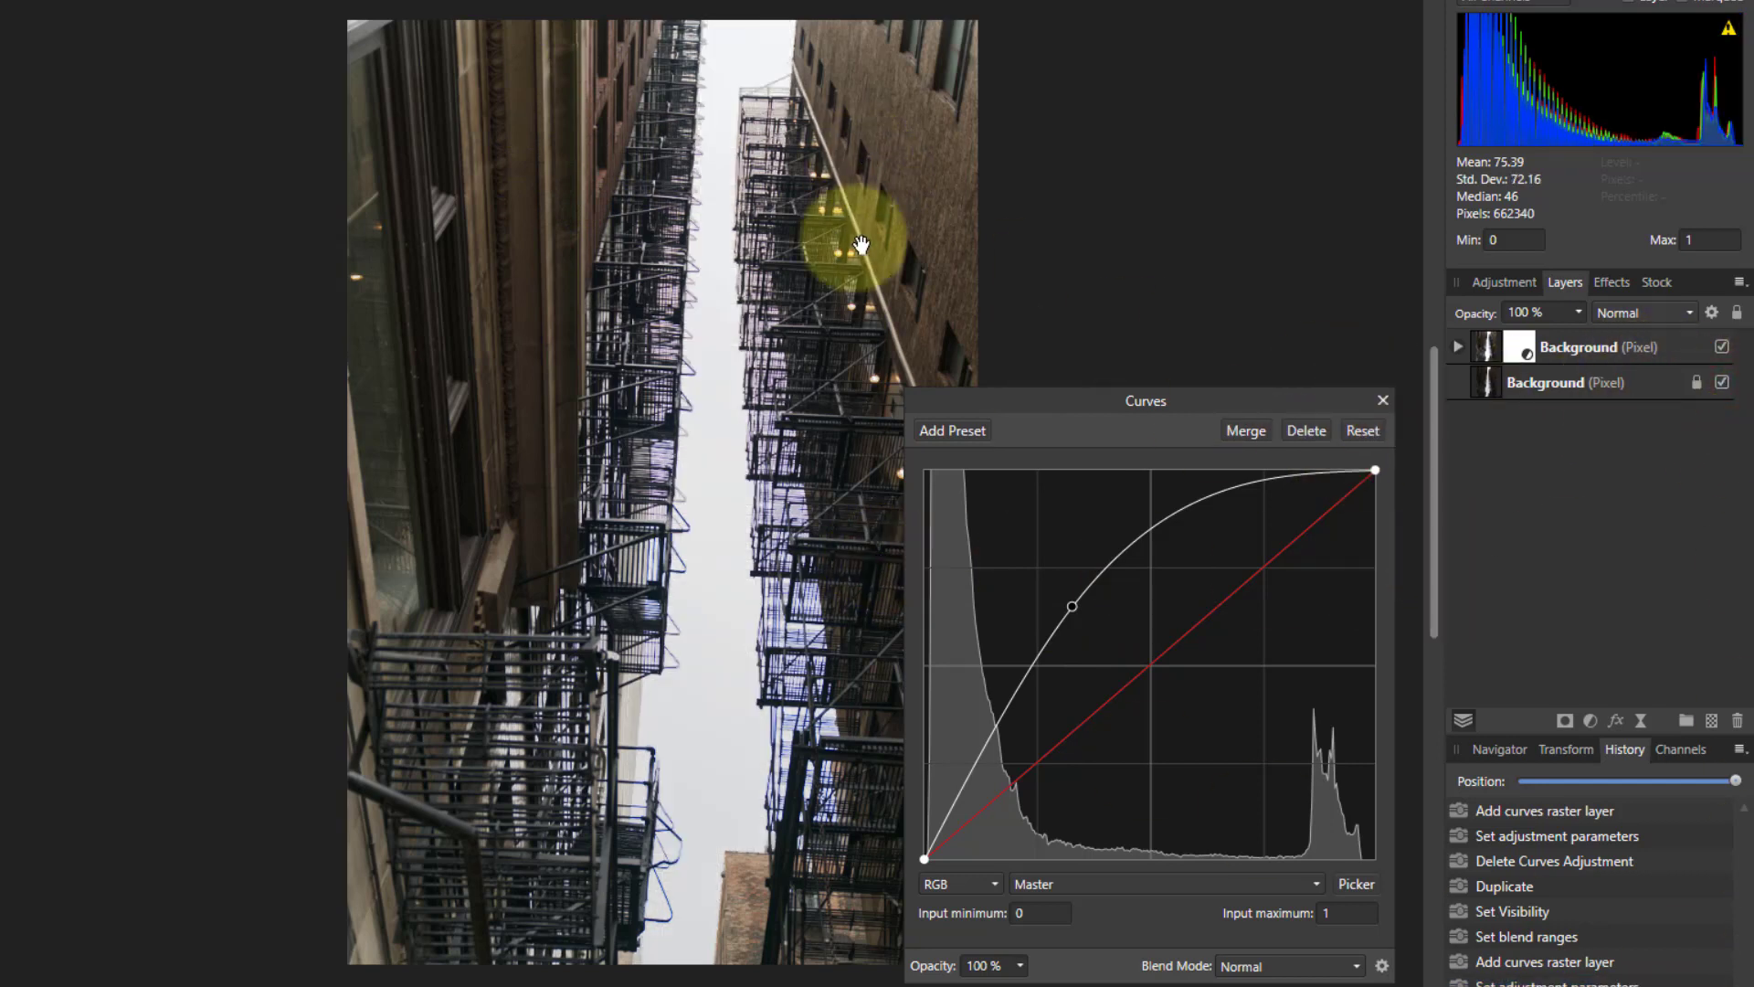
- Refine the curve with a highlight point to steeply lift shadows, raising the mean to 75.33
{"action": "scroll", "coordinate": [764, 137], "scroll_direction": "up", "scroll_amount": 5}
{"action": "scroll", "coordinate": [888, 128], "scroll_direction": "up", "scroll_amount": 8}
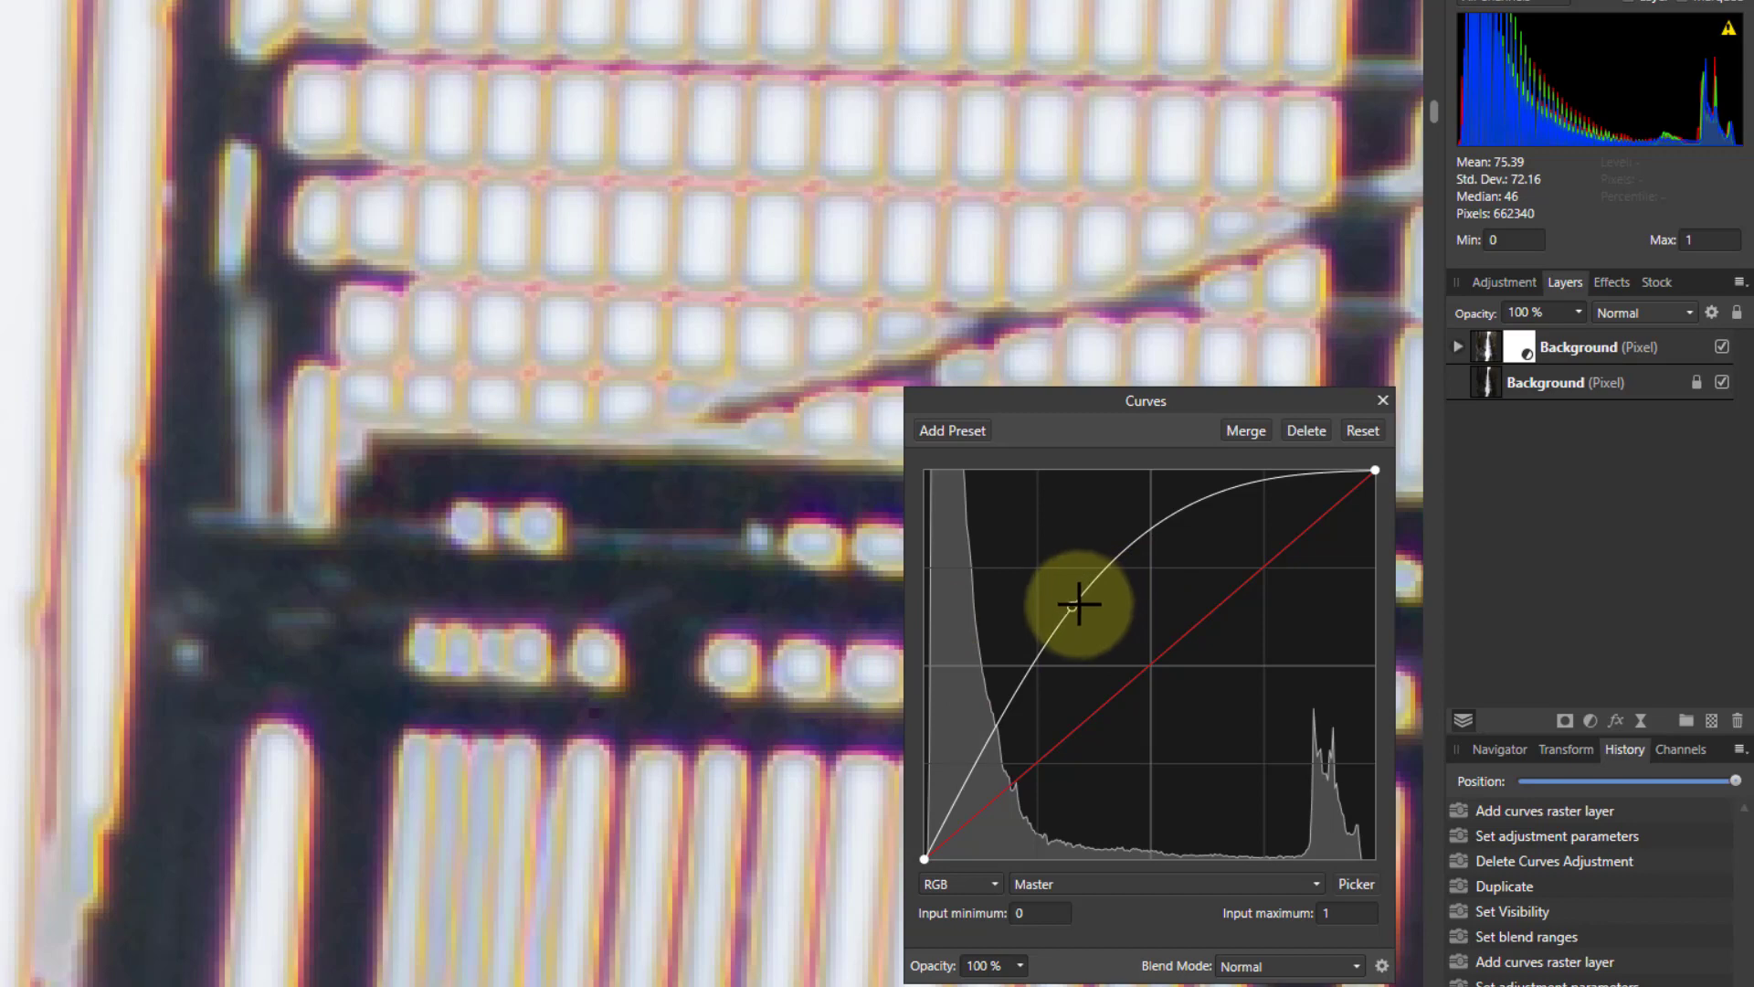
{"action": "left_click_drag", "start_coordinate": [1075, 605], "coordinate": [1001, 704]}
{"action": "left_click_drag", "start_coordinate": [1187, 503], "coordinate": [1214, 575]}
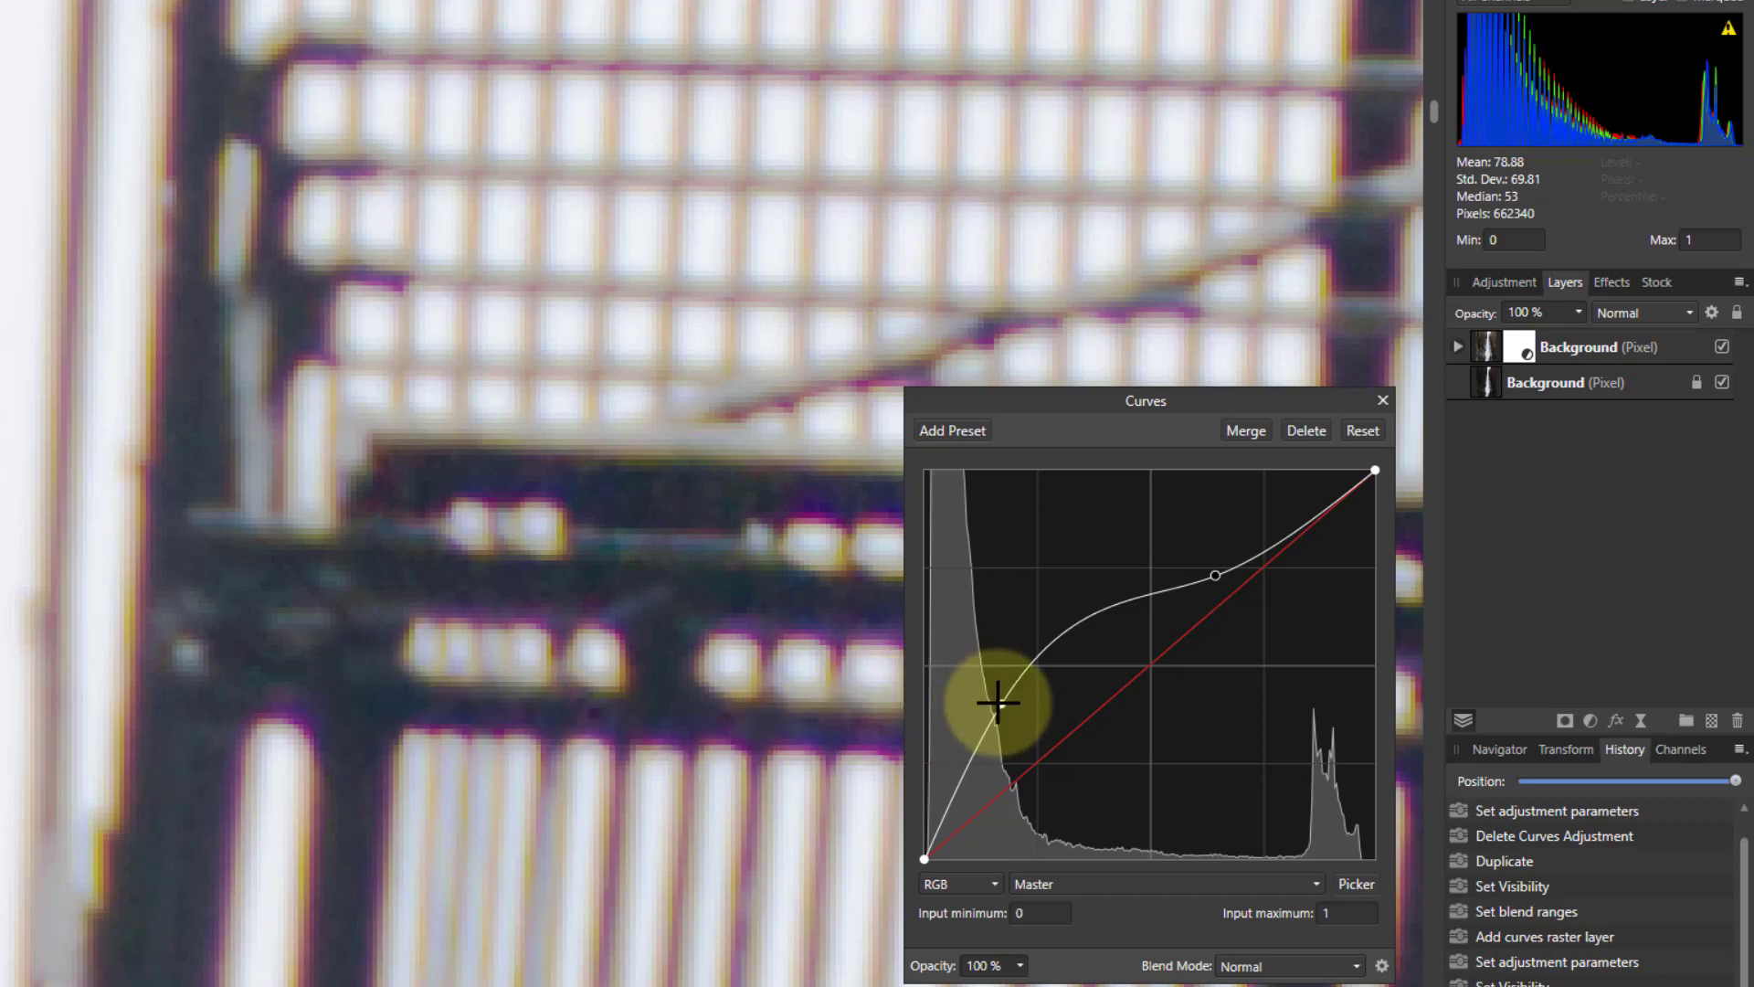
{"action": "left_click_drag", "start_coordinate": [996, 700], "coordinate": [1007, 705]}
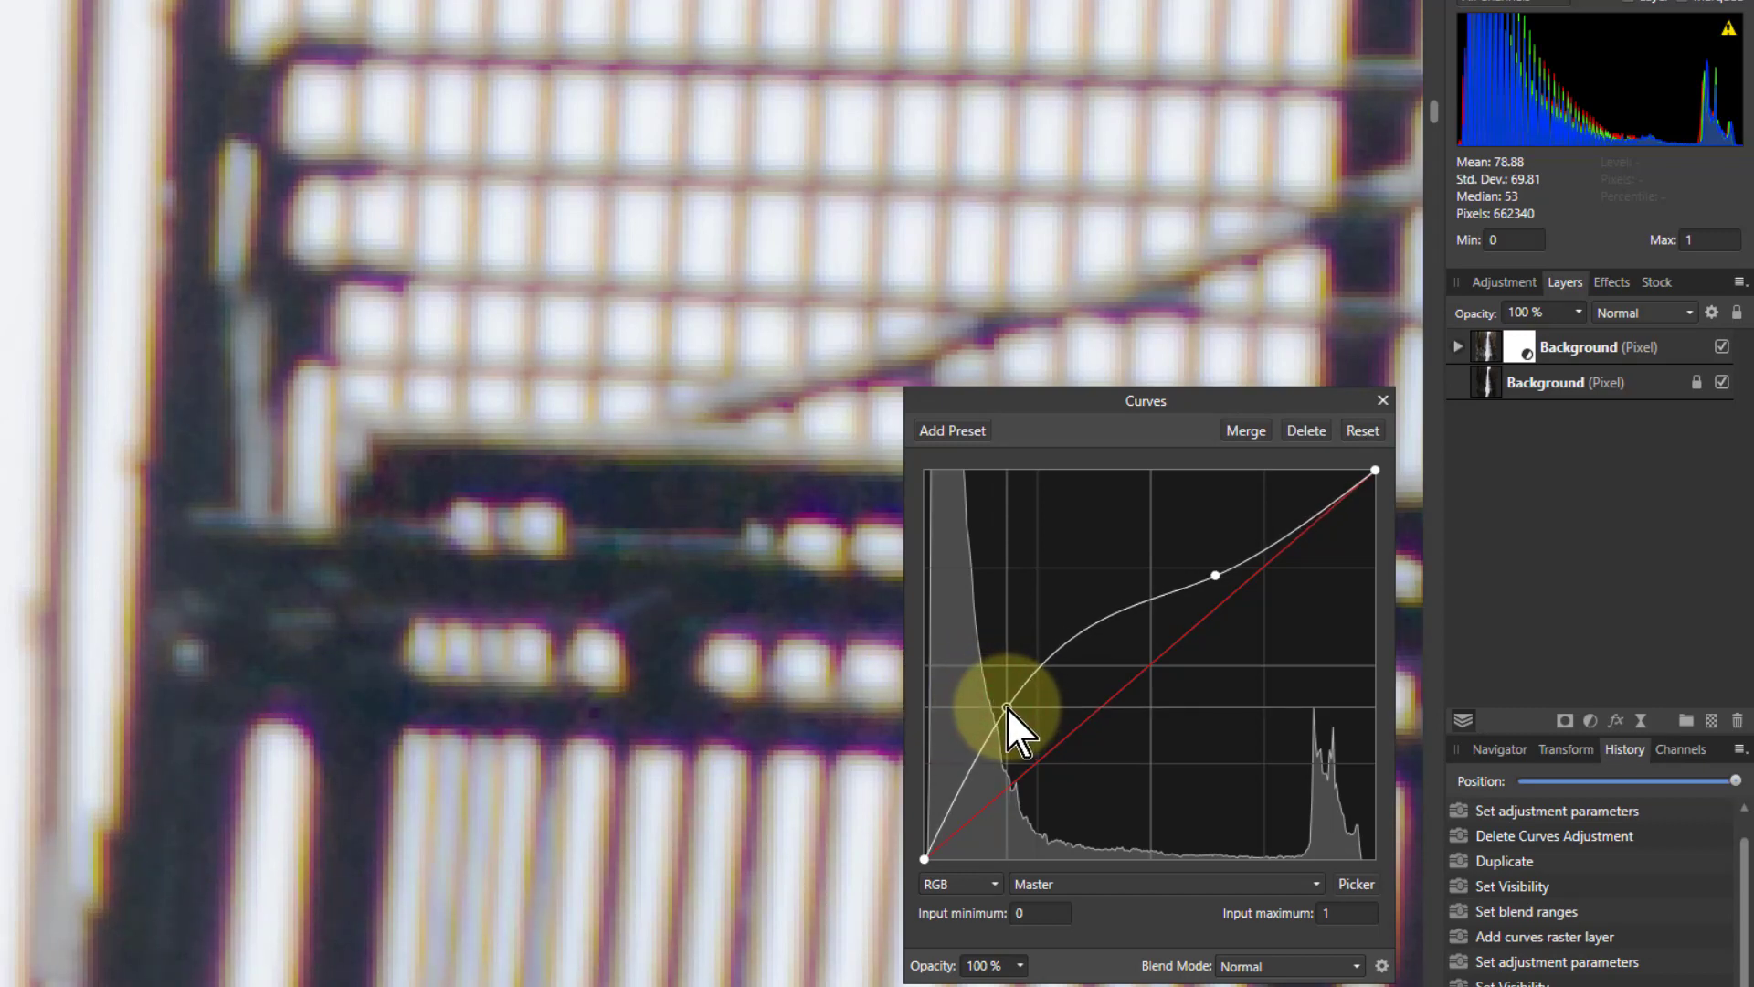
{"action": "key", "text": "ctrl+0"}
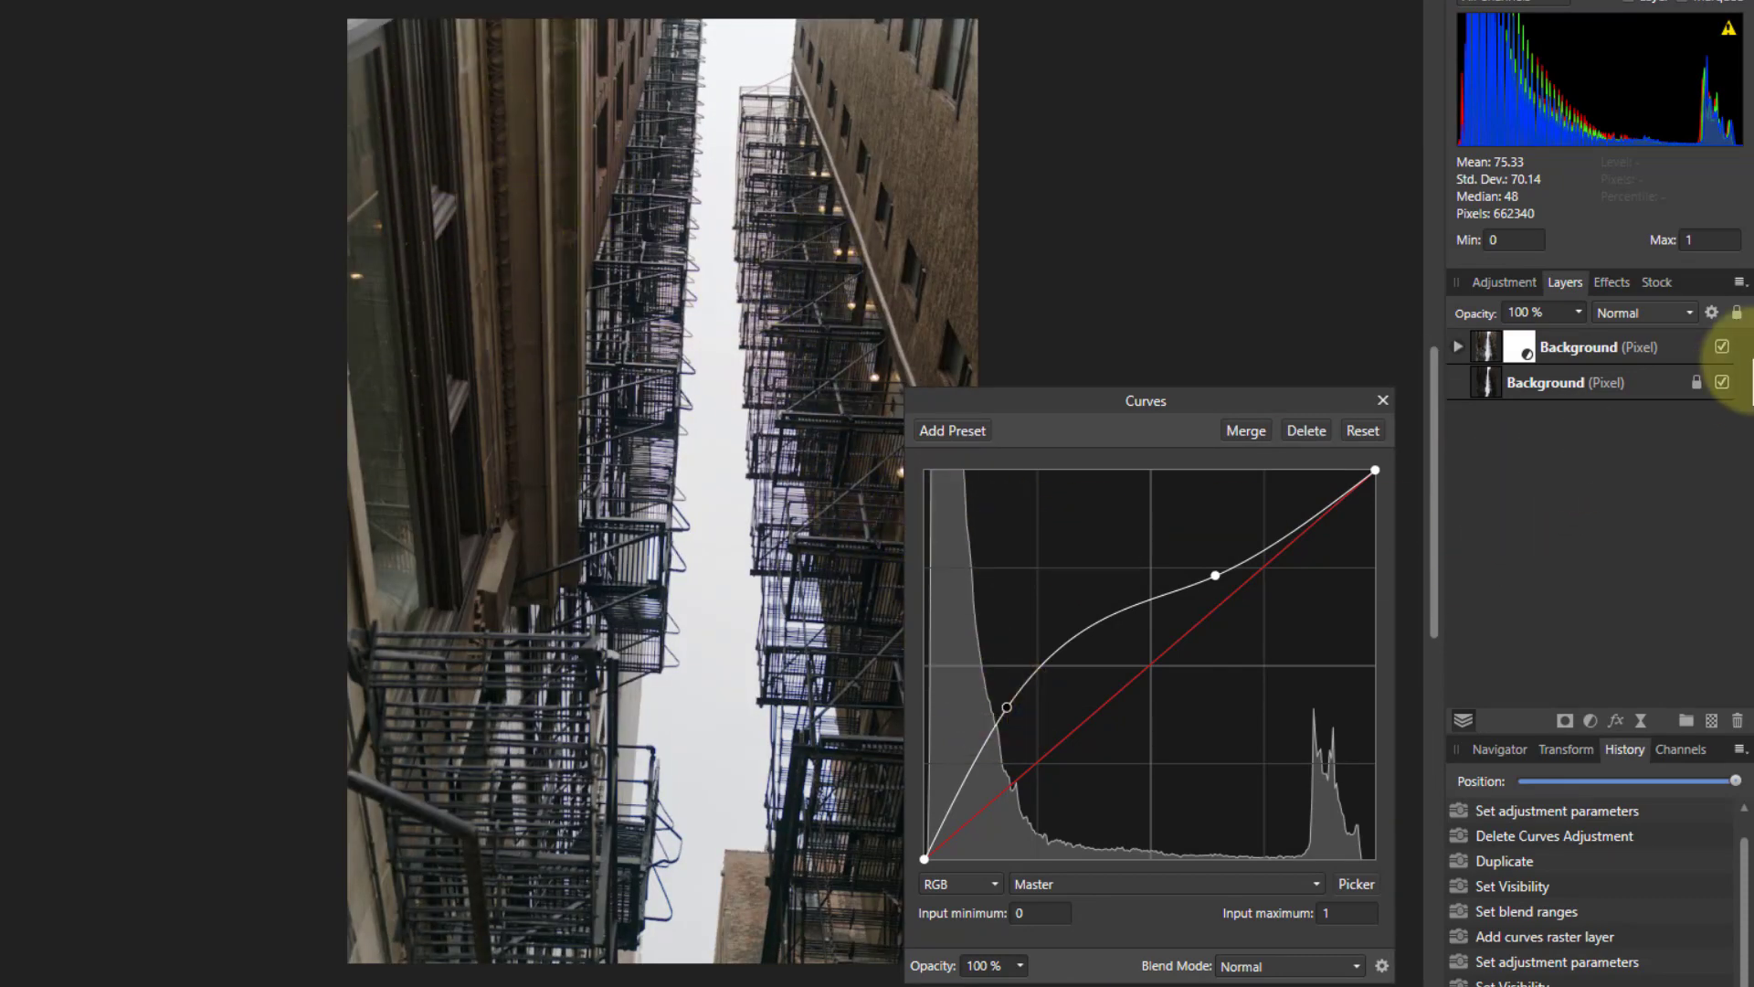
{"action": "left_click", "coordinate": [1722, 347]}
{"action": "left_click", "coordinate": [1723, 347]}
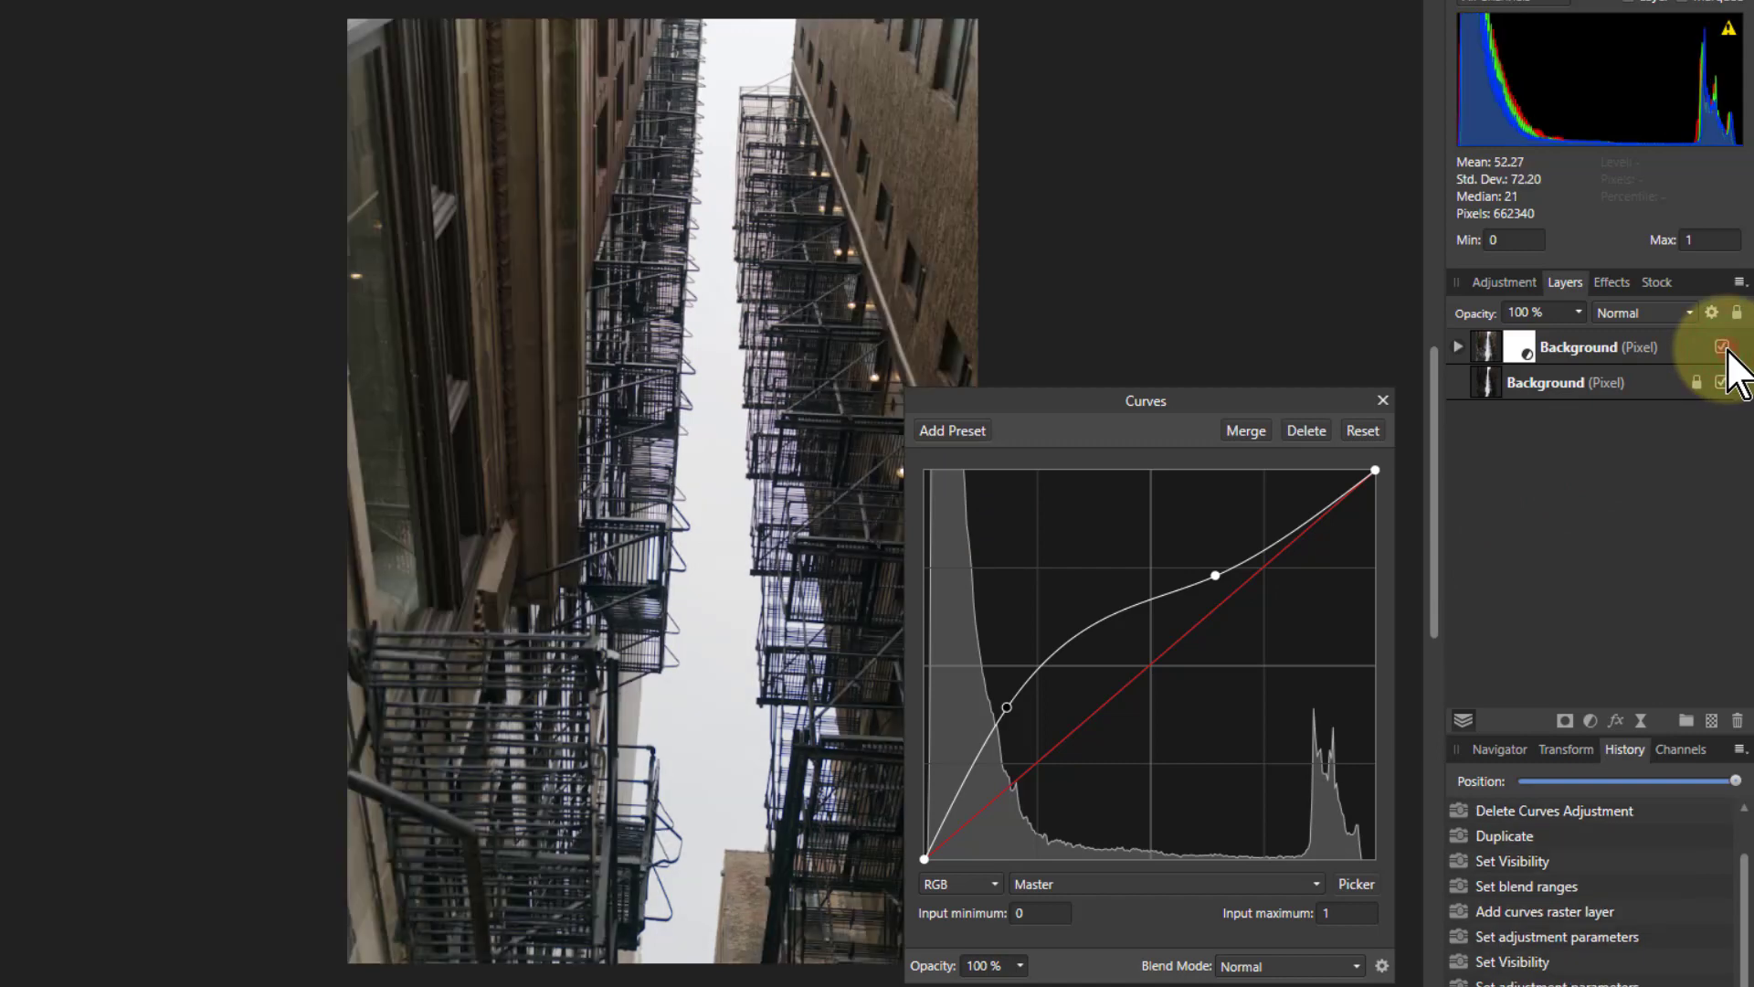